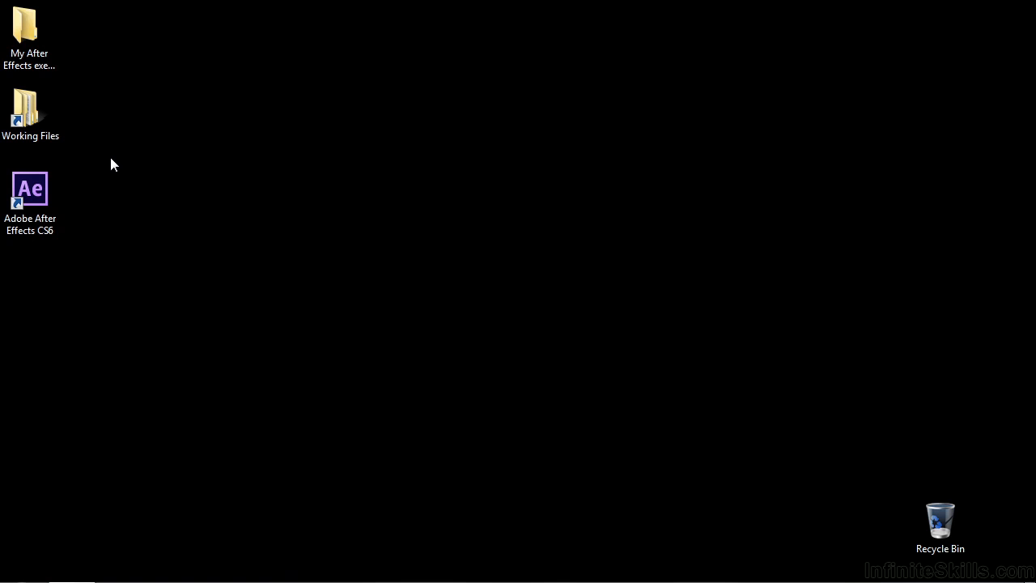
- Launch After Effects and create a new HDTV 1080 29.97 composition with a 10-second duration and white background
click(52, 186)
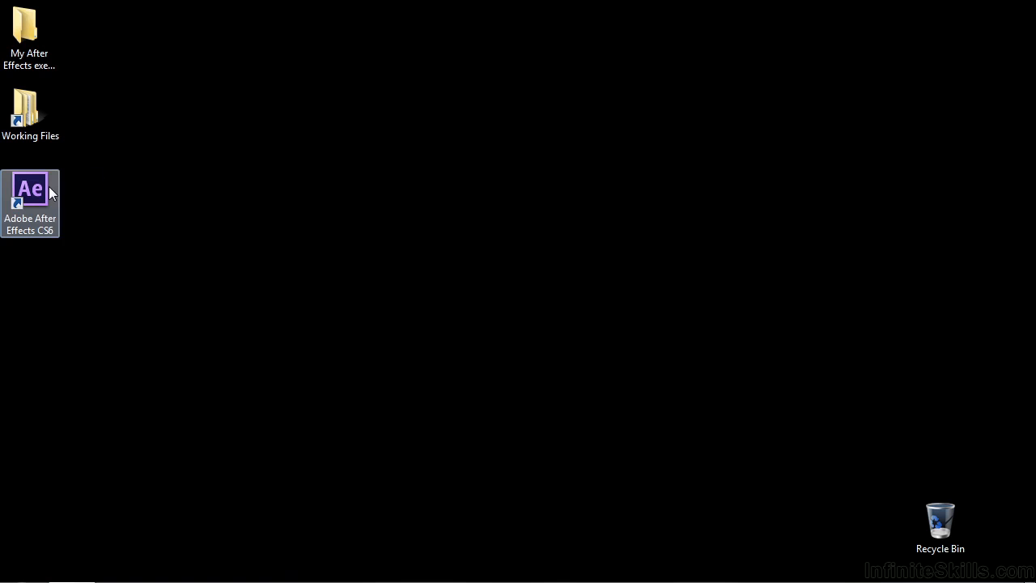
double_click(50, 191)
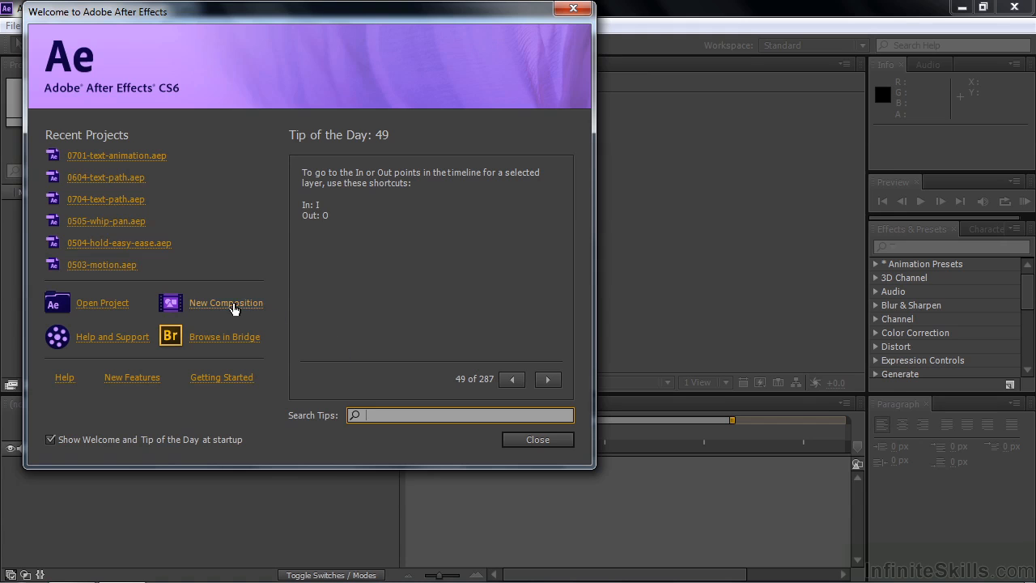
click(231, 306)
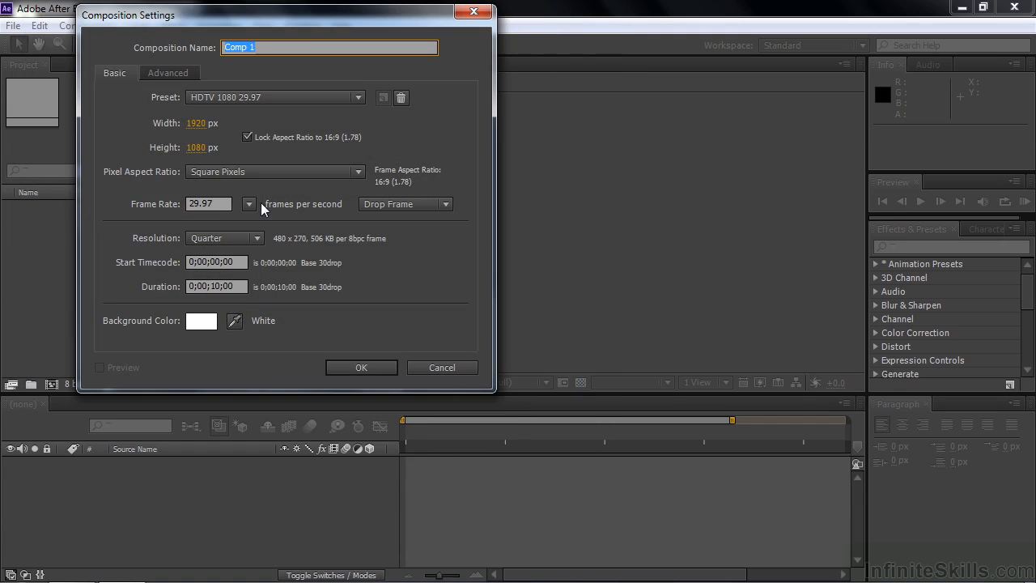
click(350, 366)
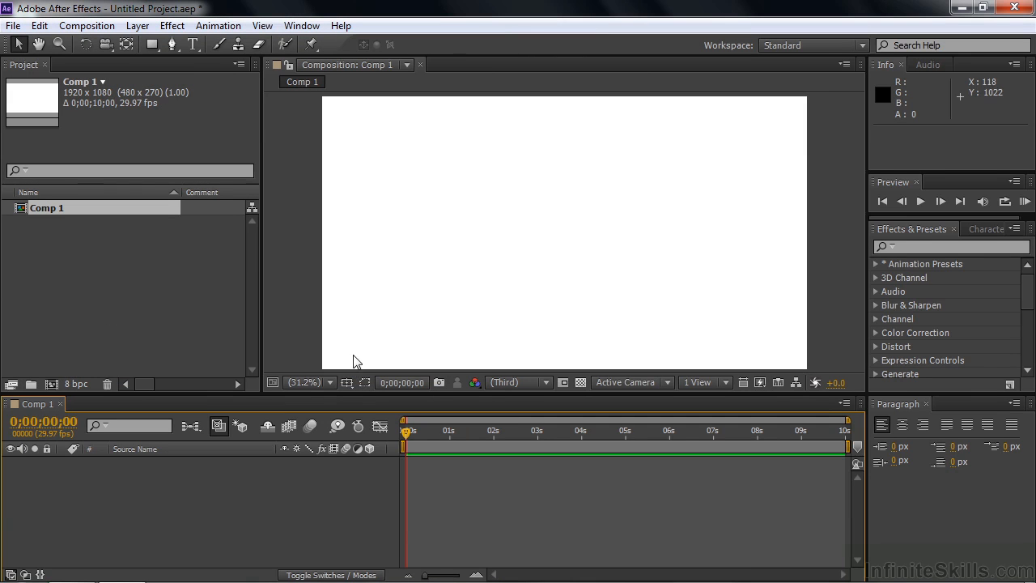
- Add a text layer reading "Animating text" in the upper part of the composition, keeping the Blackoak Std font
click(986, 229)
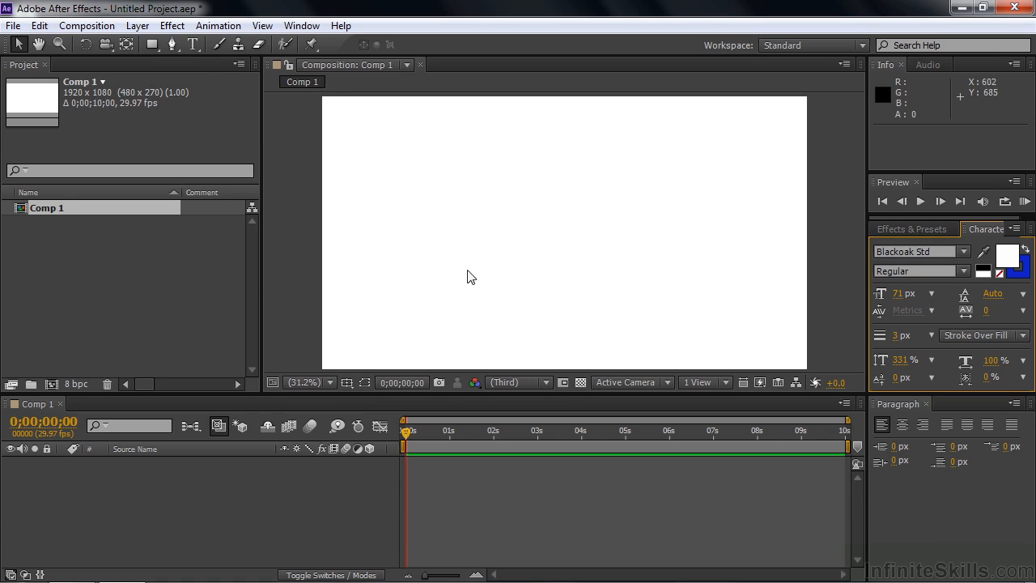
click(191, 45)
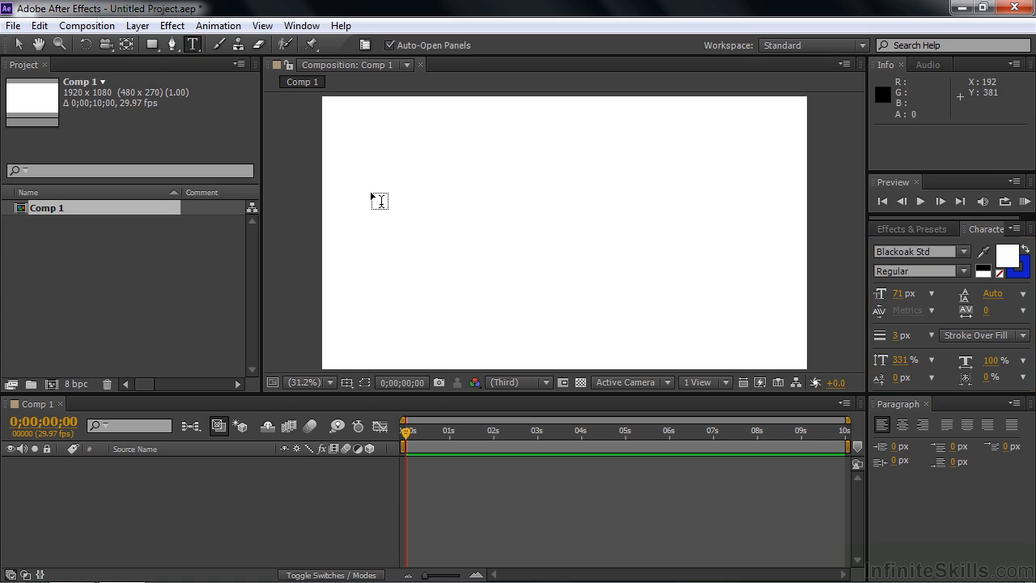
click(371, 198)
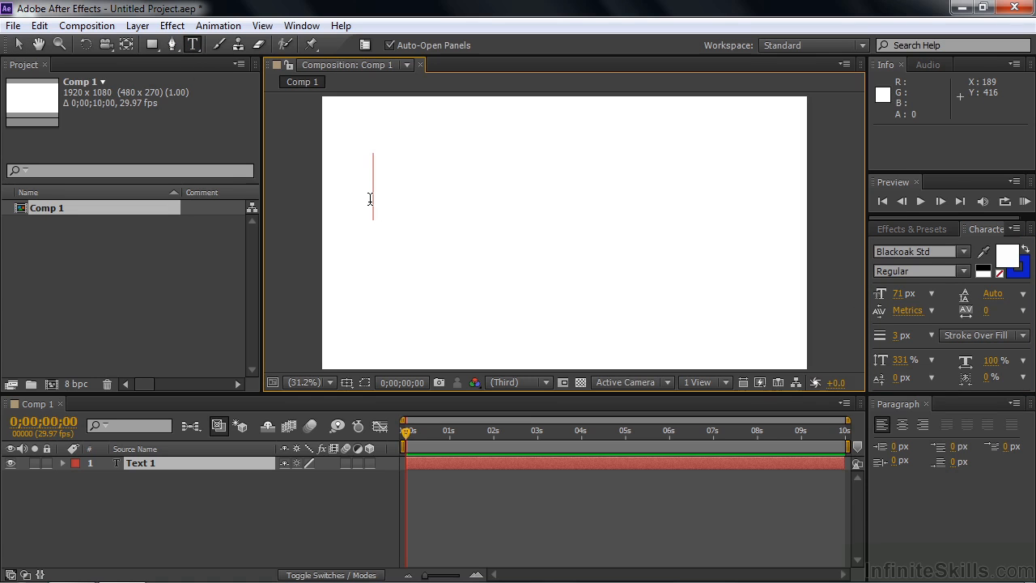
text(Animating text)
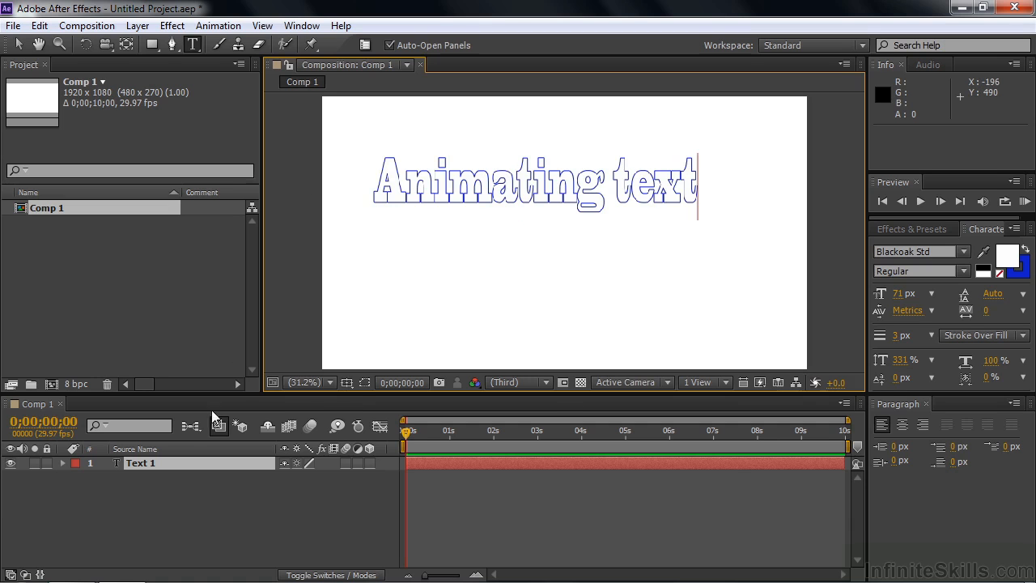
- Move the text to about 276, 587 and scale it to about 104% wide and 143% high
click(138, 468)
drag(524, 192, 542, 235)
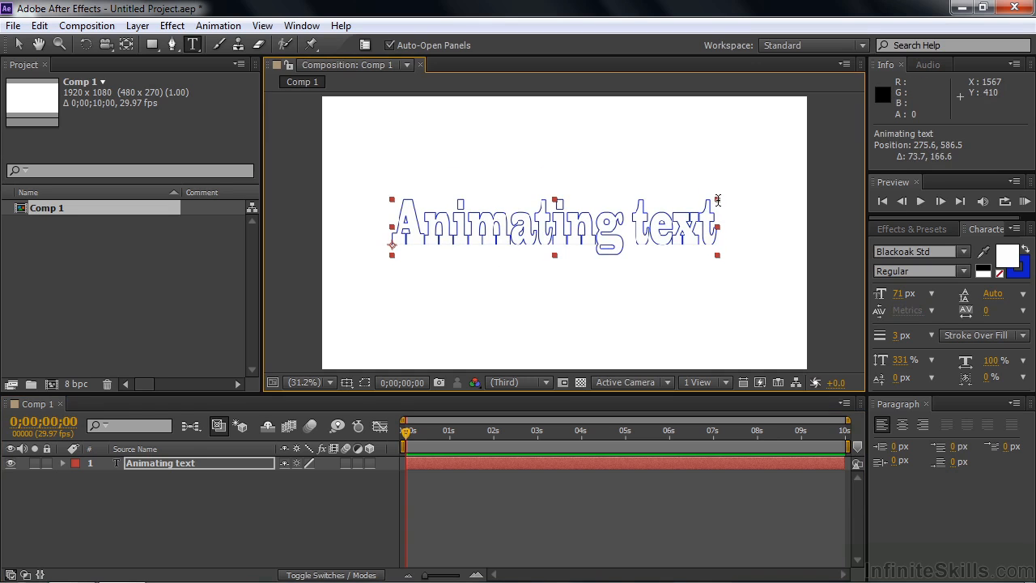
drag(717, 200, 730, 182)
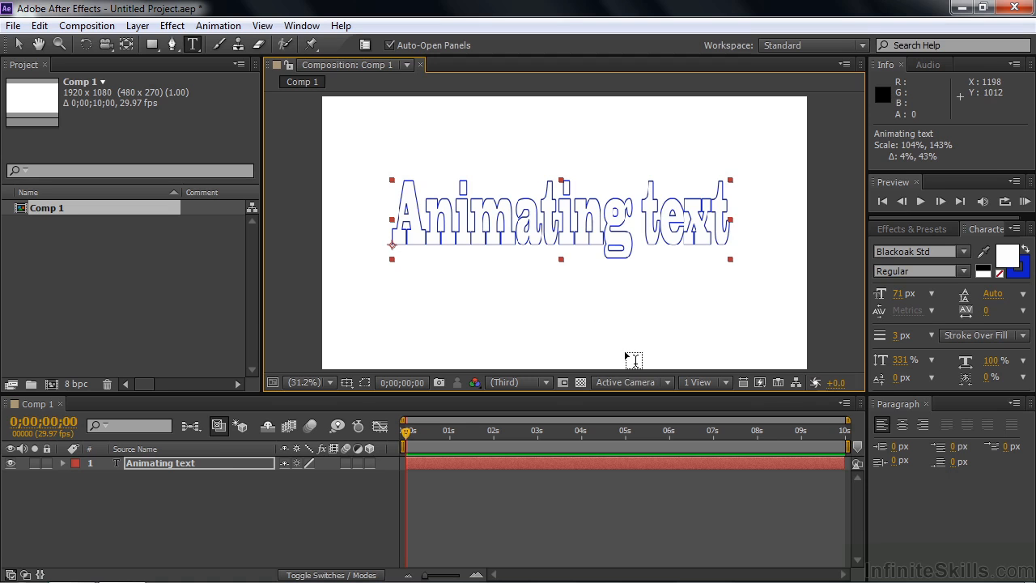
- With the text layer selected, browse the animation presets in Adobe Bridge and open the Animate In folder under Text
click(197, 465)
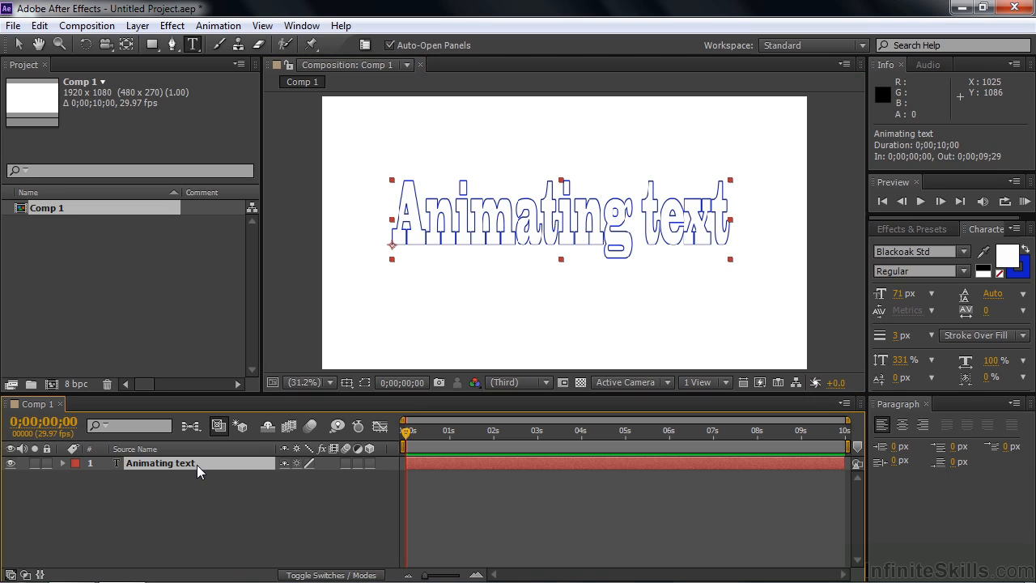
click(906, 229)
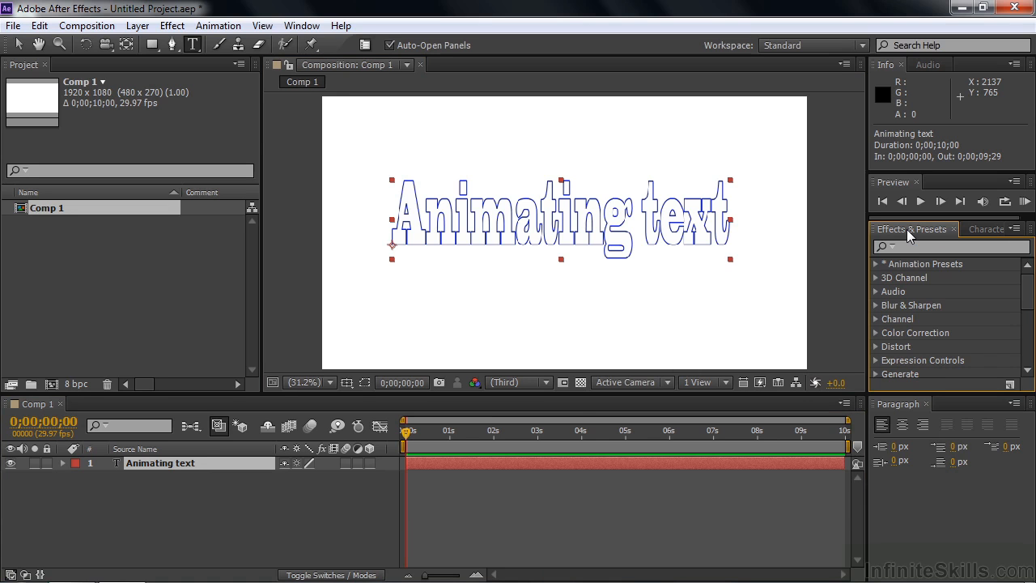
click(304, 27)
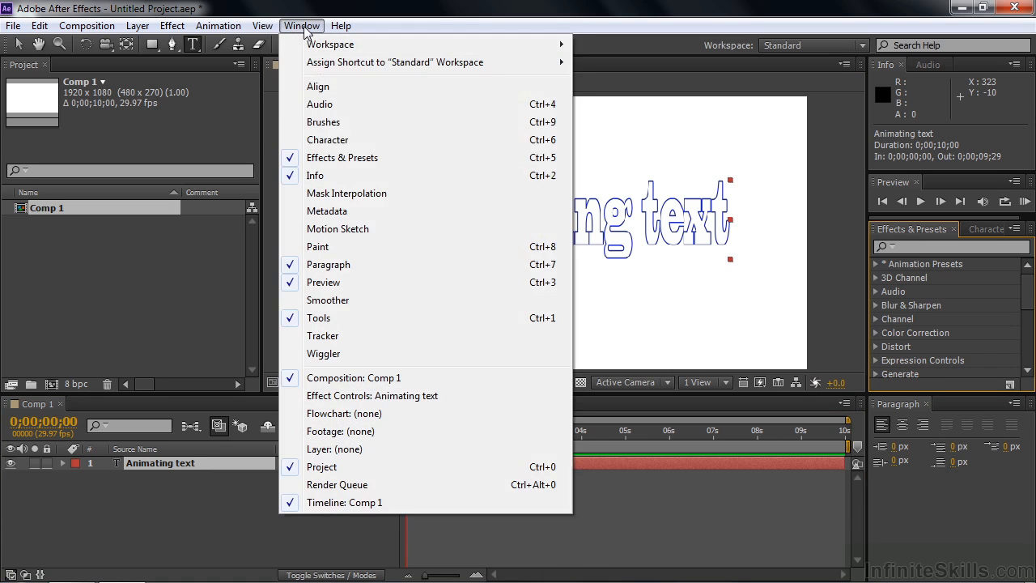
click(349, 157)
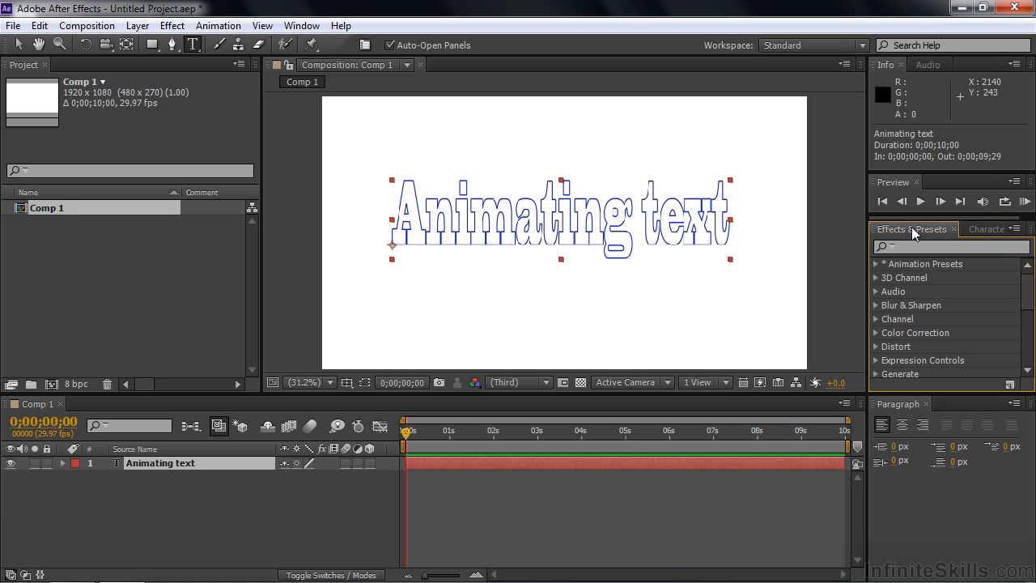
click(1017, 229)
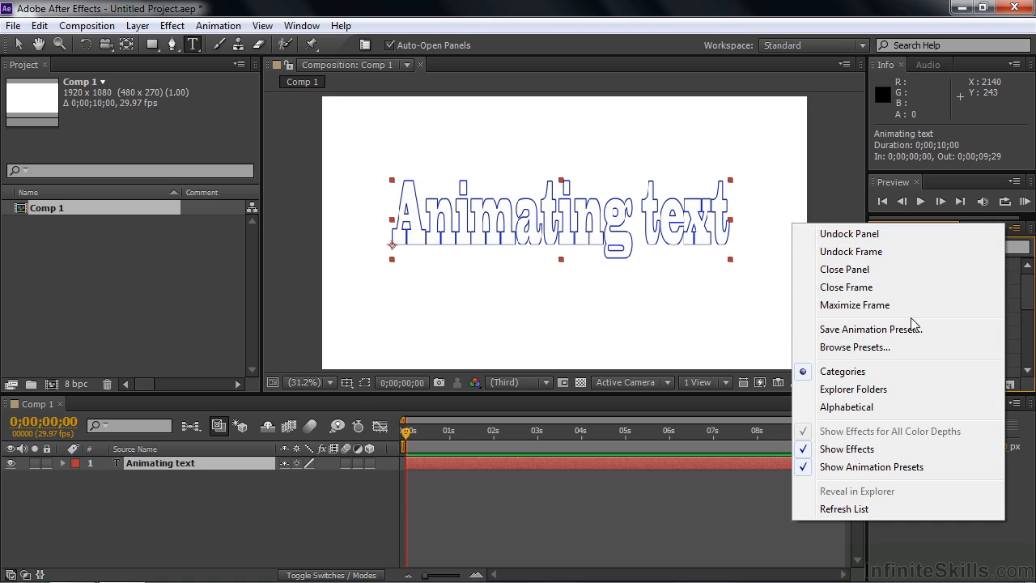
click(878, 348)
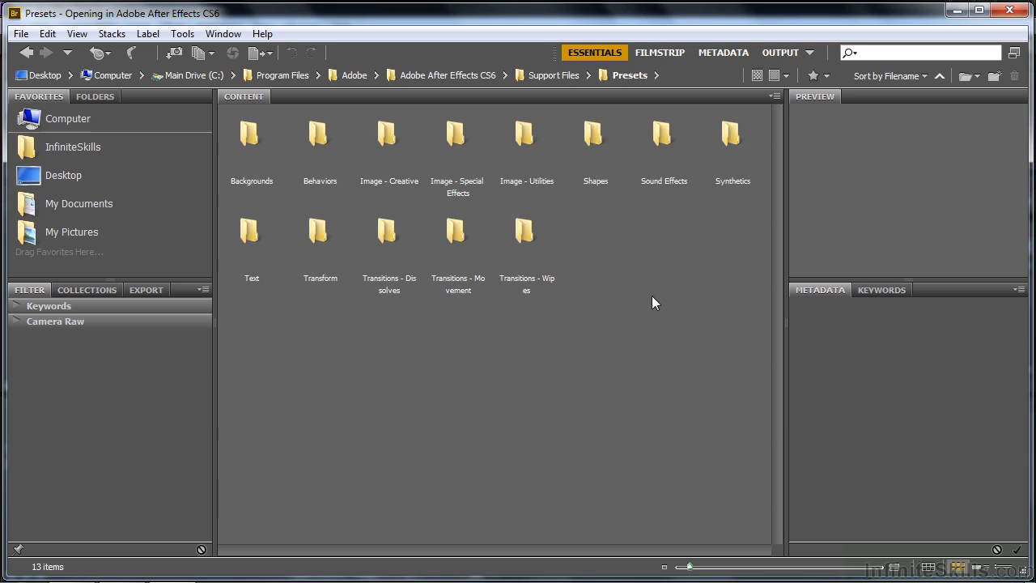
double_click(247, 235)
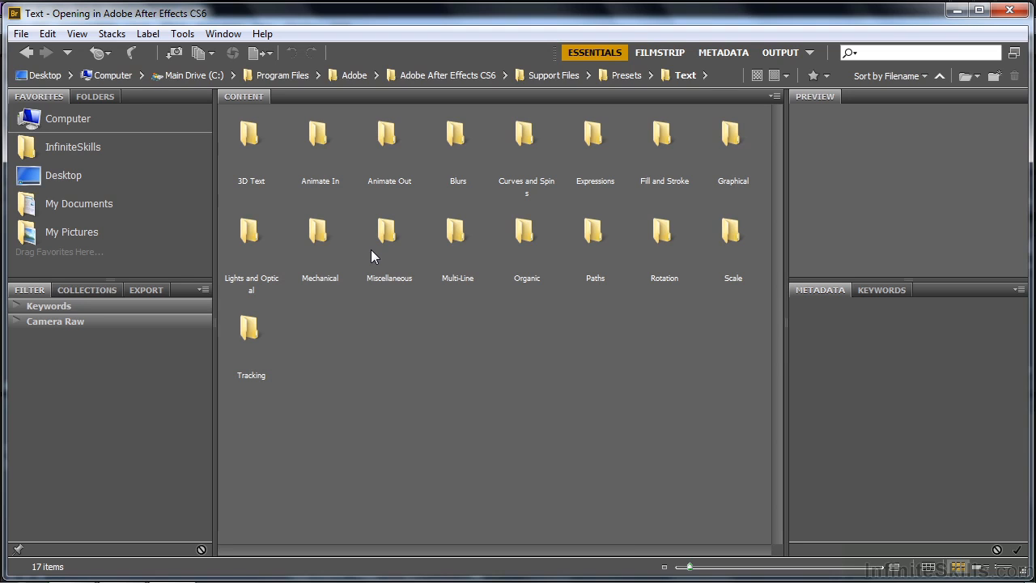
double_click(317, 136)
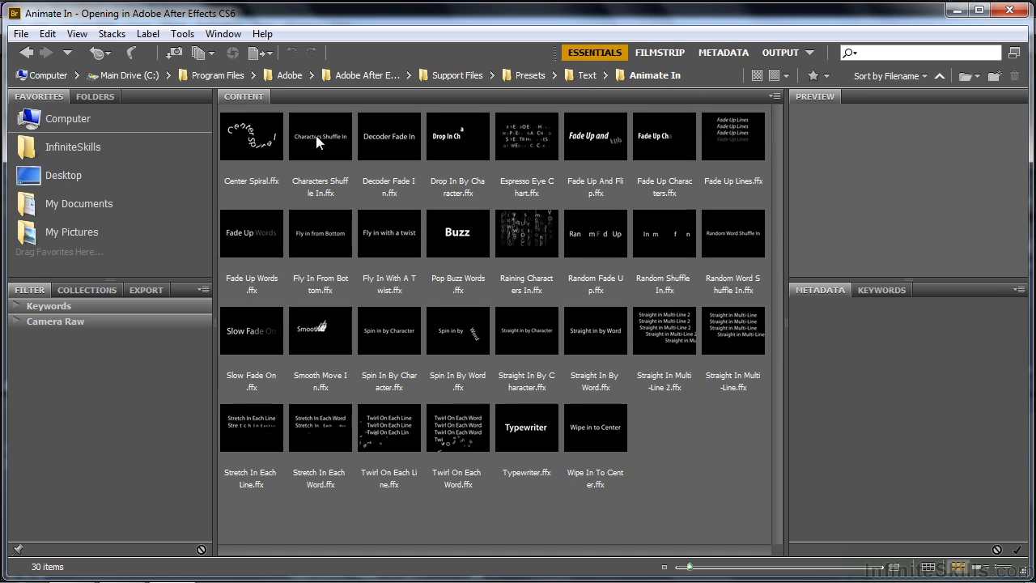
- Preview the Center Spiral and Decoder Fade In presets, and apply Fly In With A Twist to the text layer
click(253, 136)
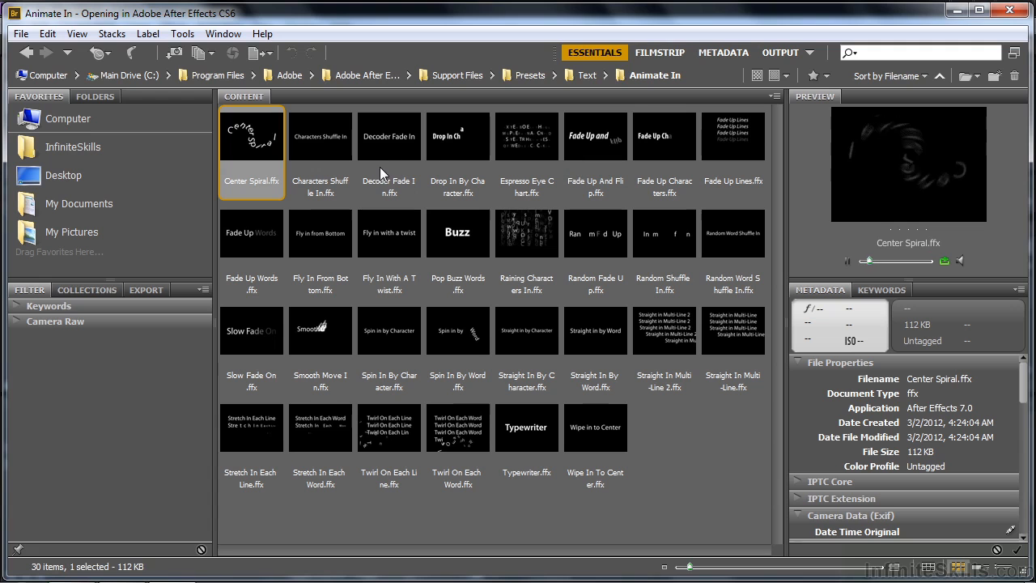
click(392, 137)
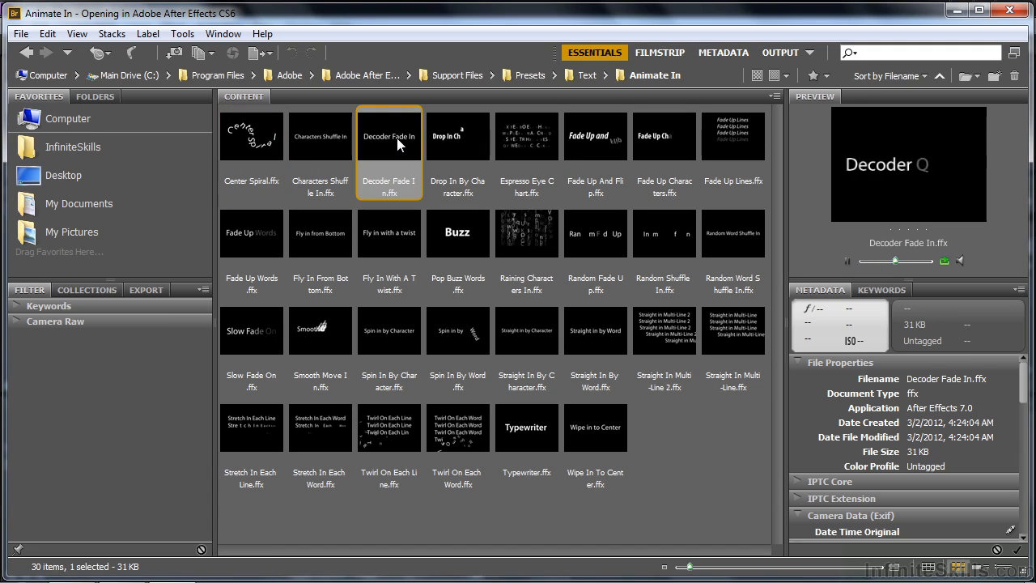
click(396, 240)
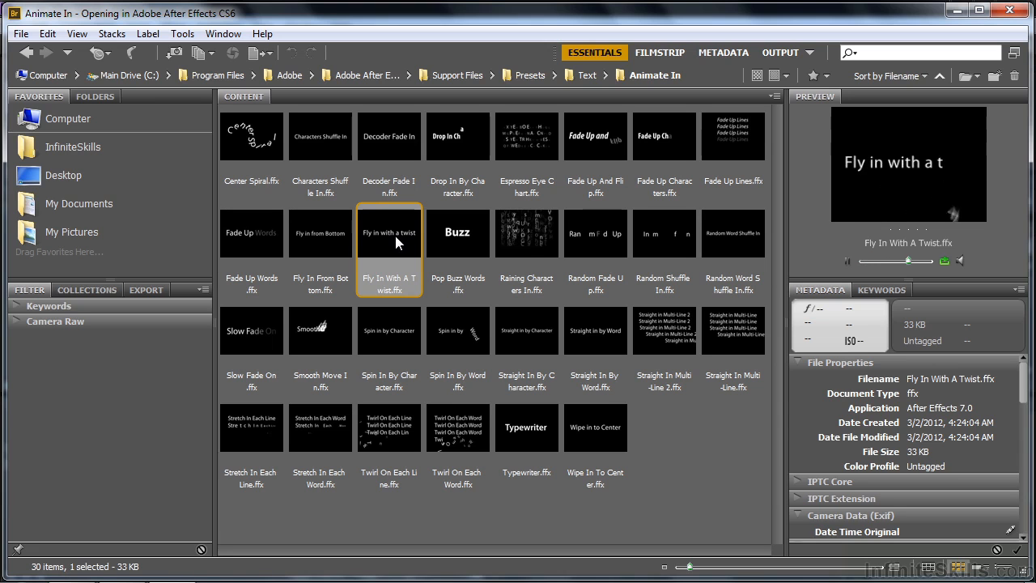
double_click(395, 235)
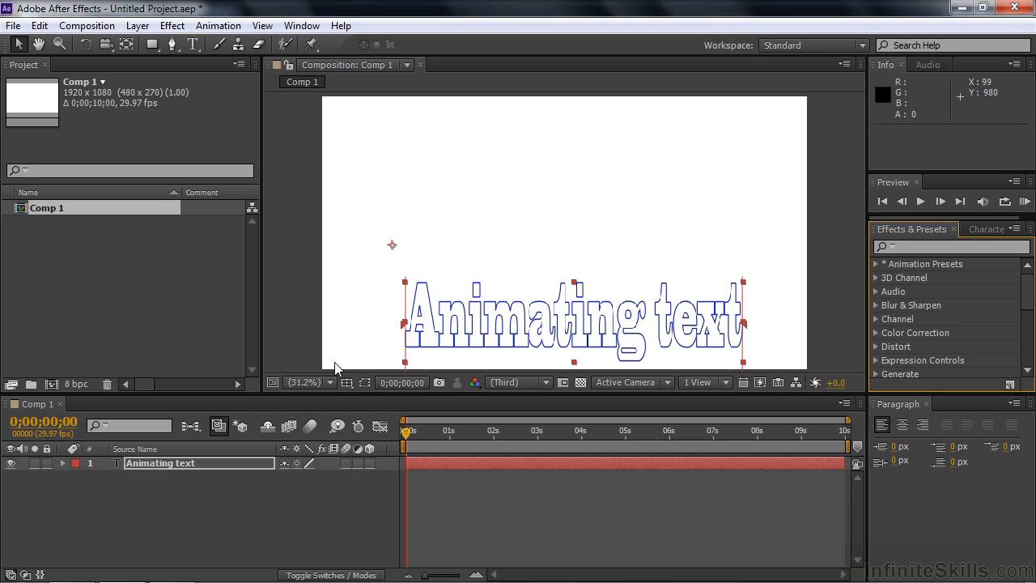
- Expand the text layer's Animator 1 and its Range Selector 1 to examine the preset's properties and keyframes
click(63, 462)
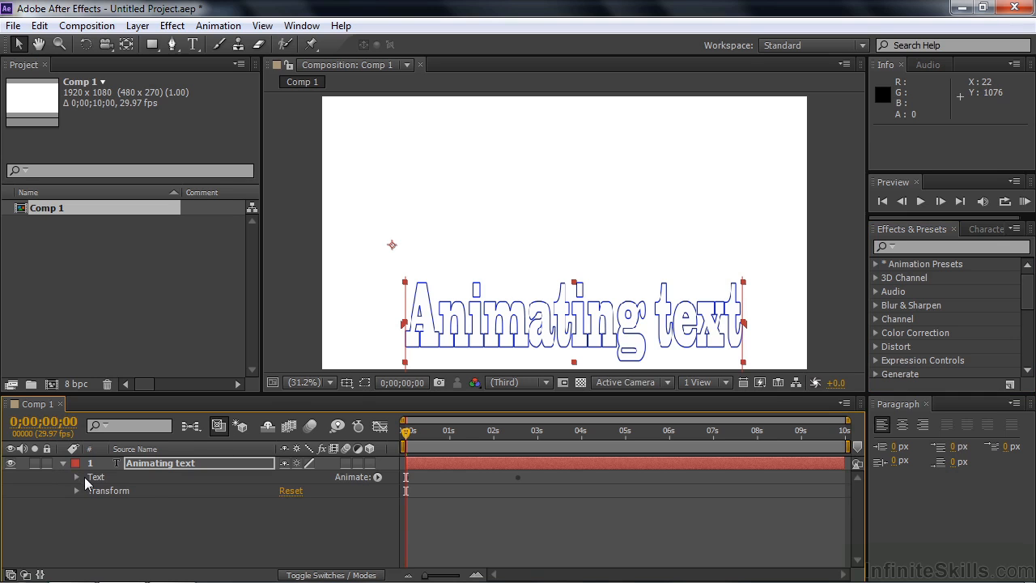
click(74, 477)
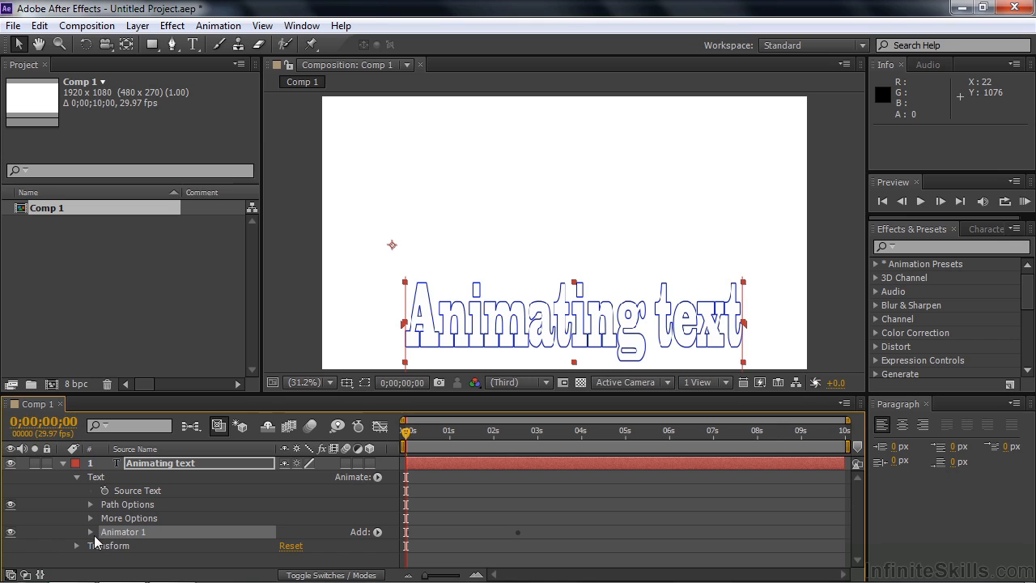
click(89, 533)
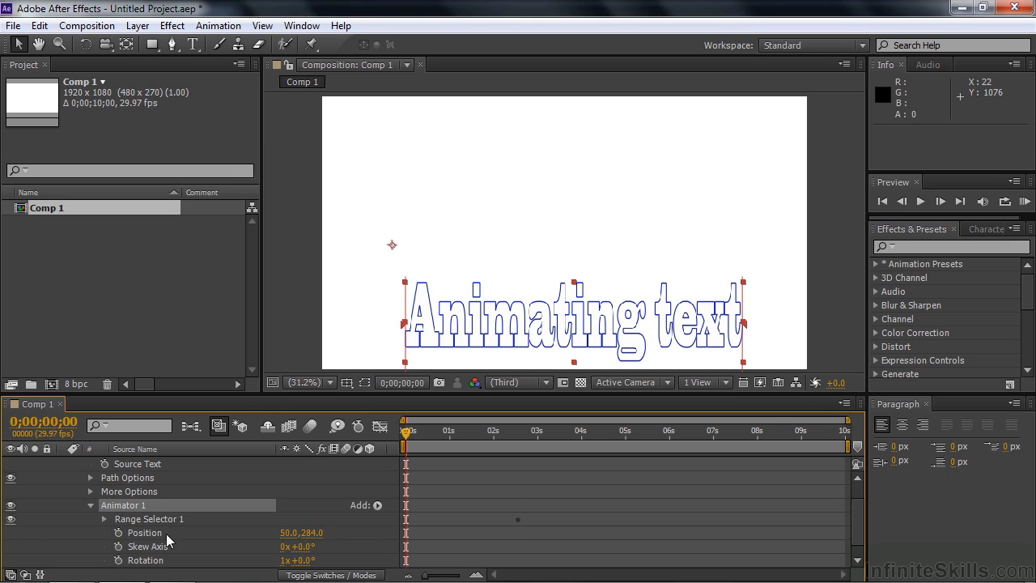
drag(860, 509, 858, 517)
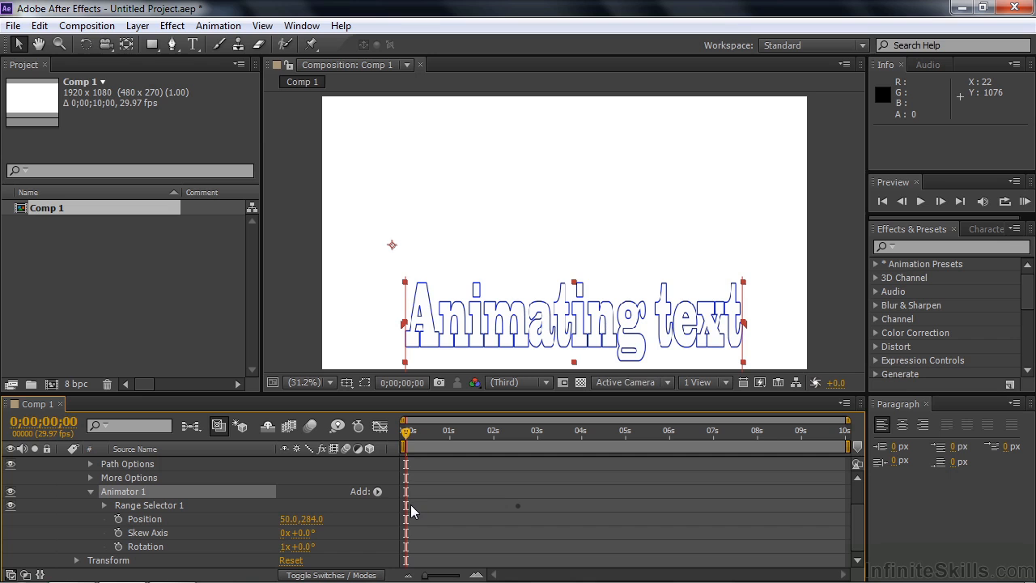
drag(406, 431, 412, 431)
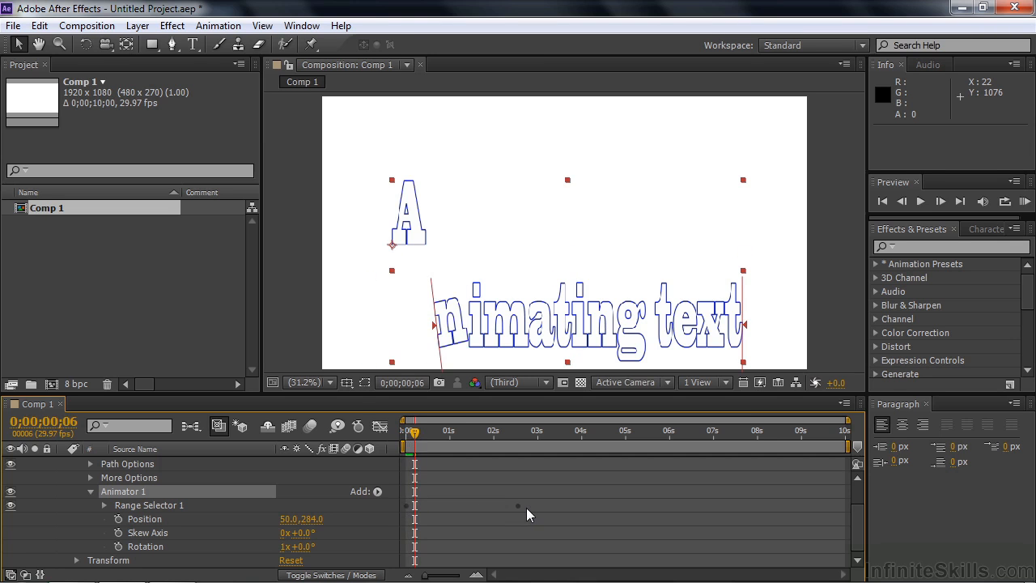
click(104, 505)
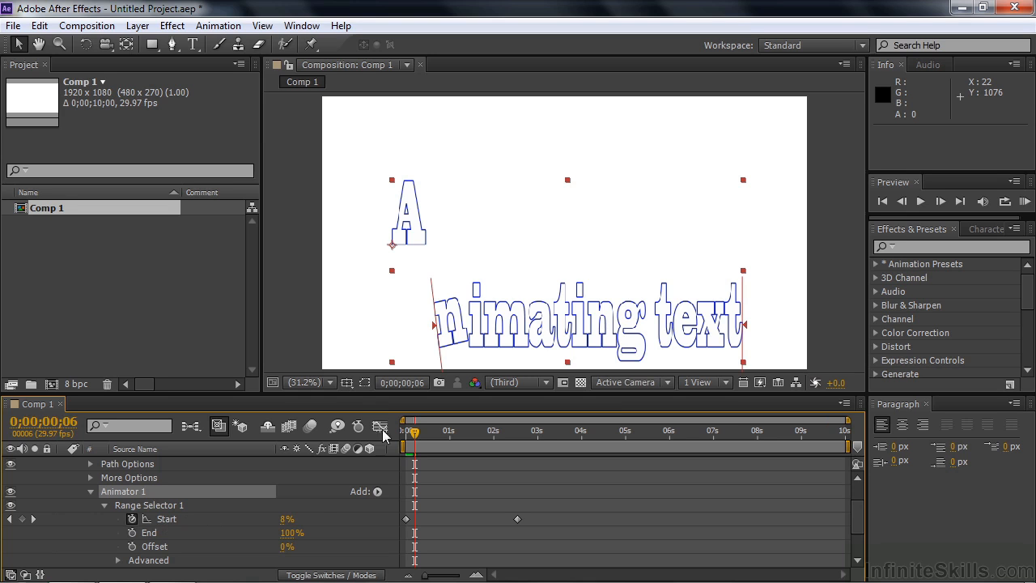
- Scrub through the timeline to check how the characters fly in, and return to the first frame
mouse_move(414, 437)
mouse_down()
mouse_move(405, 441)
mouse_move(511, 458)
mouse_move(398, 454)
mouse_move(488, 444)
mouse_move(385, 447)
mouse_move(426, 445)
mouse_up()
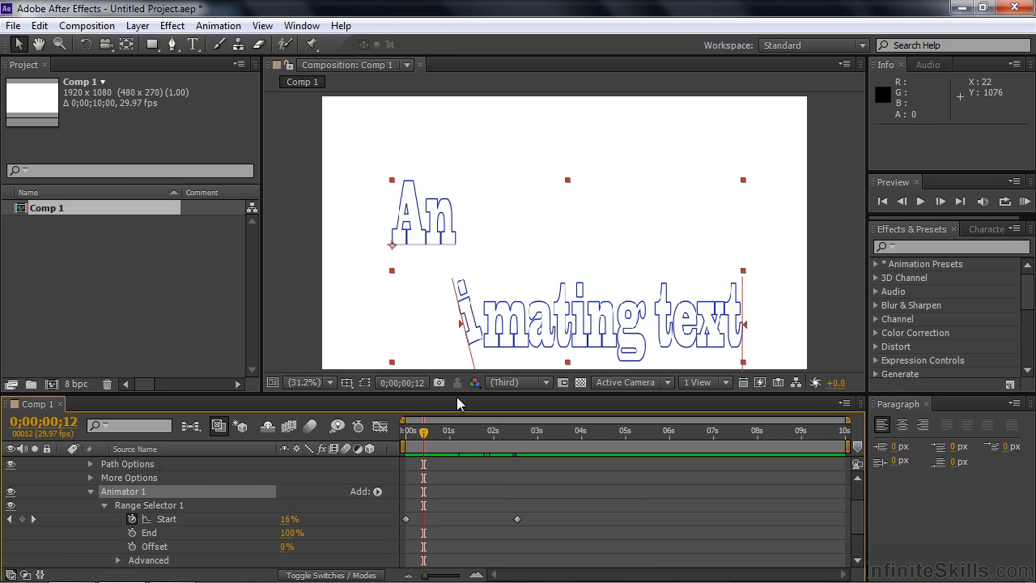
click(426, 437)
drag(427, 436, 403, 439)
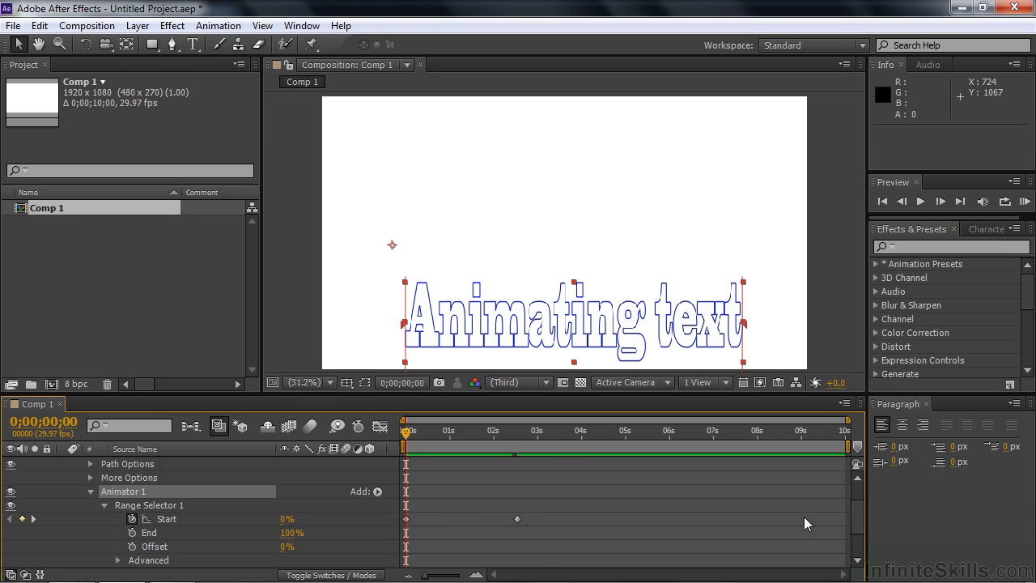
- Set Animator 1's Position to 50, 397 at the first frame so the characters start lower
drag(855, 518, 856, 548)
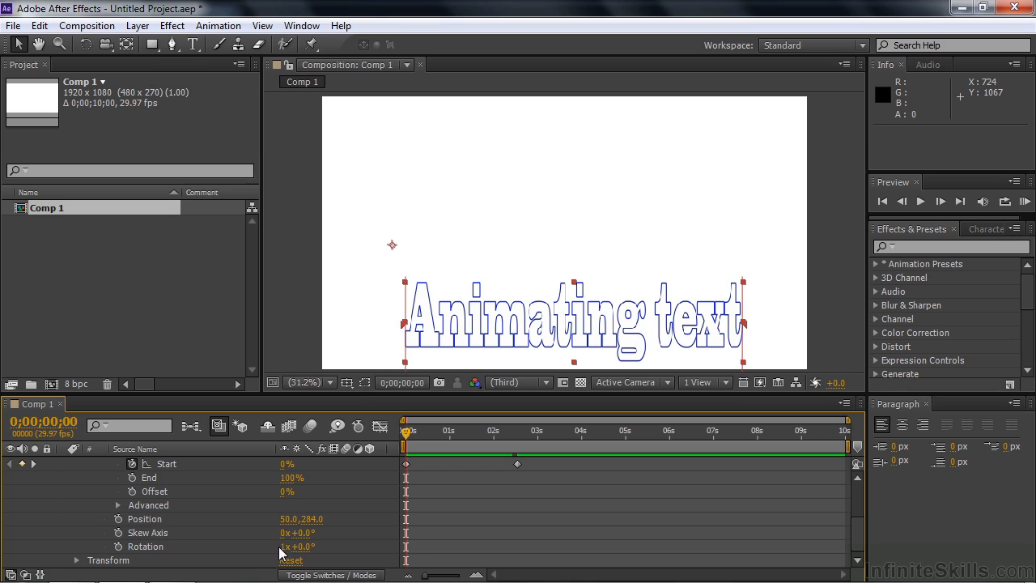
drag(406, 432, 353, 431)
drag(307, 519, 397, 520)
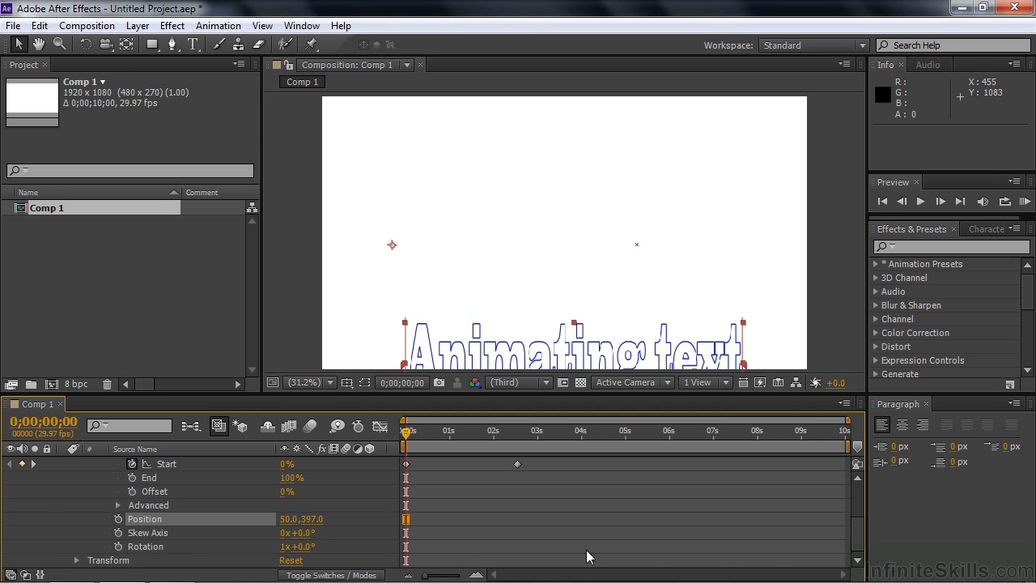
- Add a Skew property to Animator 1, setting Skew to 28 and Skew Axis to 20°, and scrub to preview it
drag(860, 535, 862, 509)
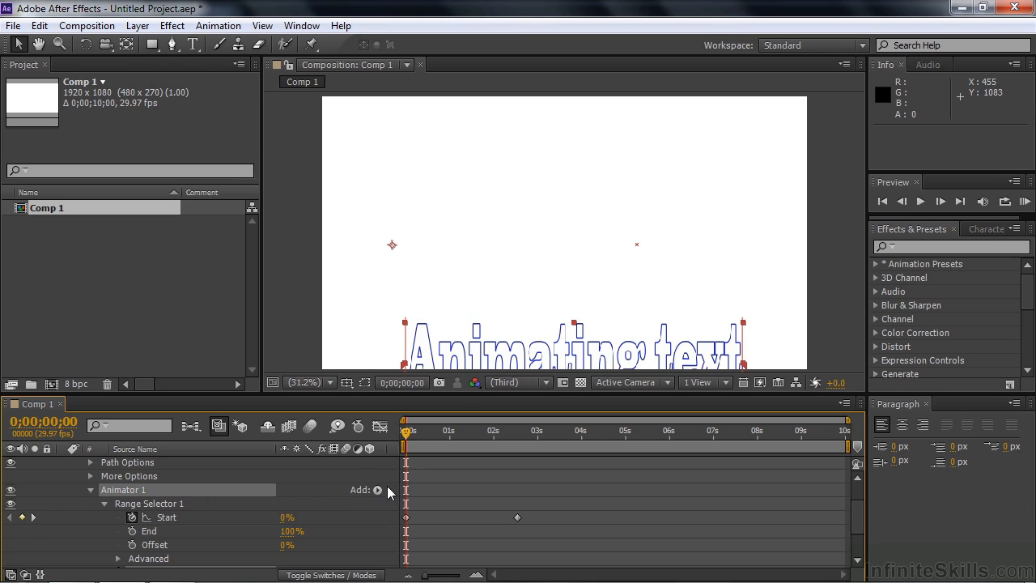
scroll(852, 517, up, 2)
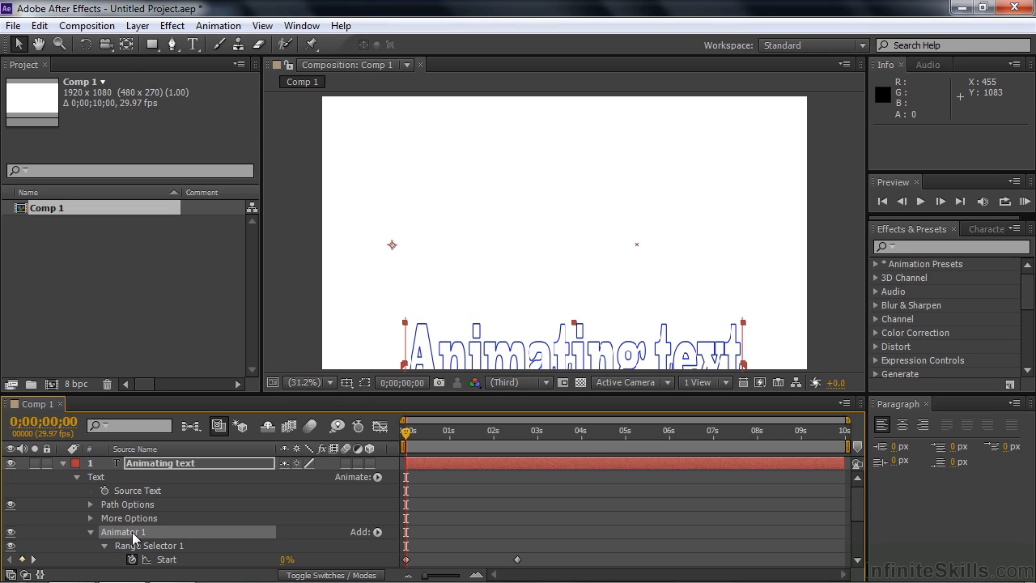
click(377, 533)
mouse_move(416, 540)
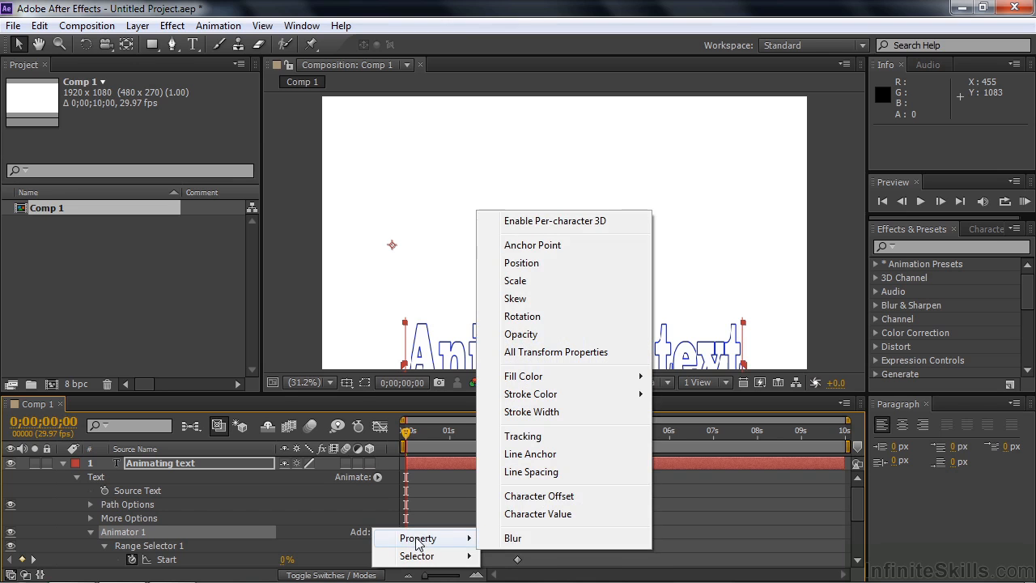
click(516, 298)
drag(852, 517, 856, 528)
mouse_move(303, 544)
mouse_down()
mouse_move(325, 552)
mouse_move(295, 528)
mouse_move(316, 537)
mouse_up()
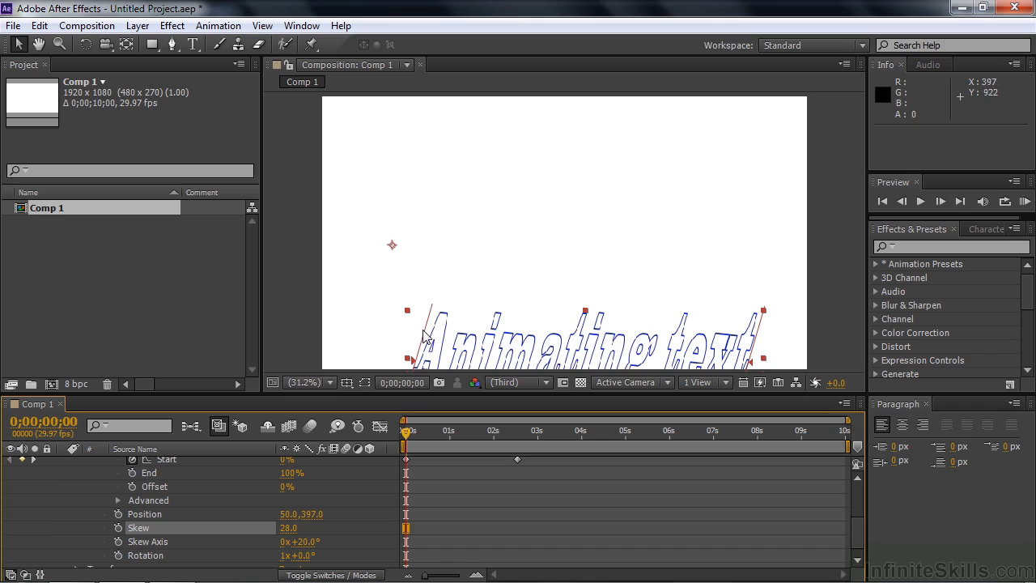
drag(407, 435, 397, 455)
- Add an Opacity property to Animator 1 and set it to 30%
drag(860, 536, 863, 518)
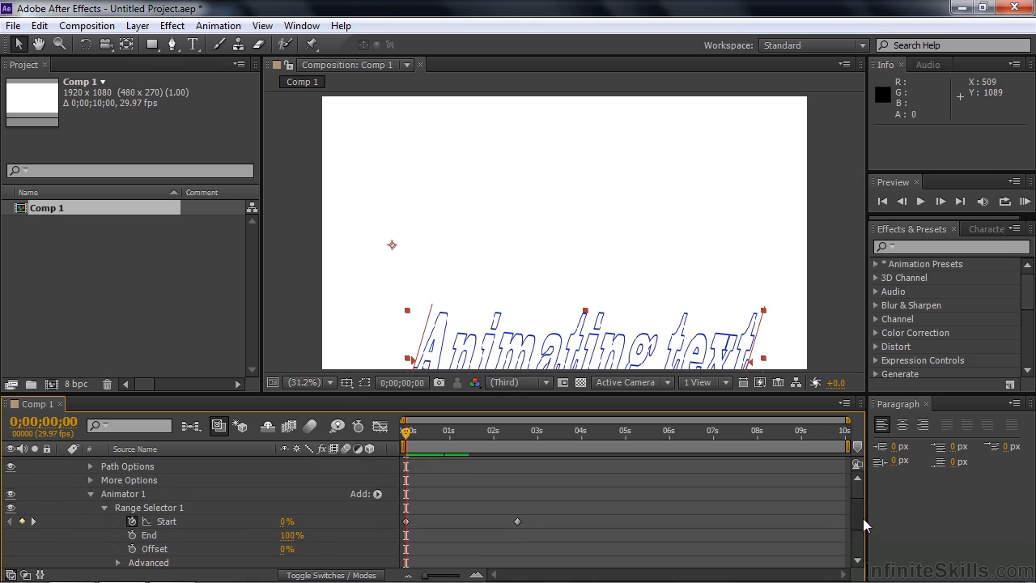
click(377, 494)
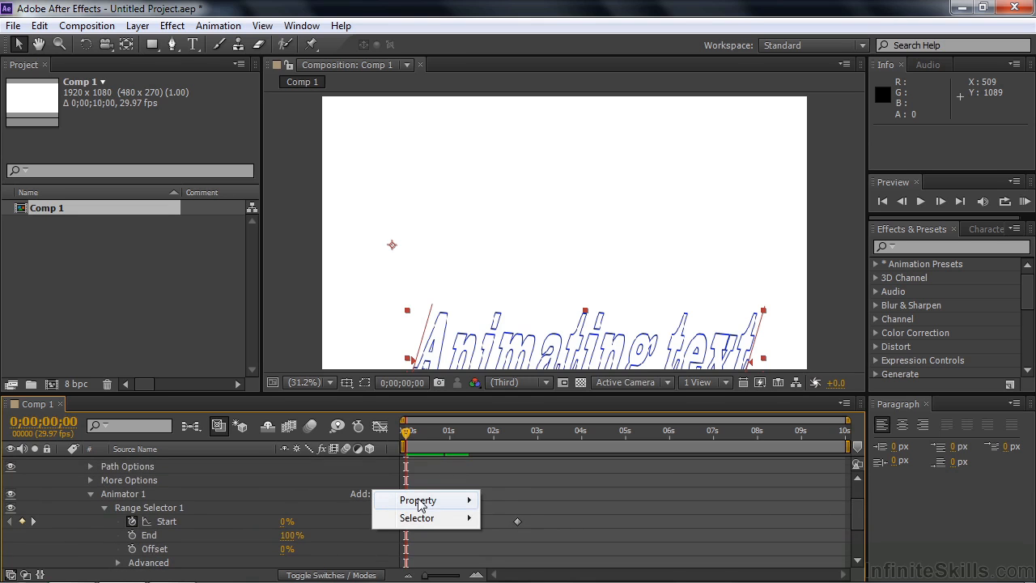
mouse_move(422, 502)
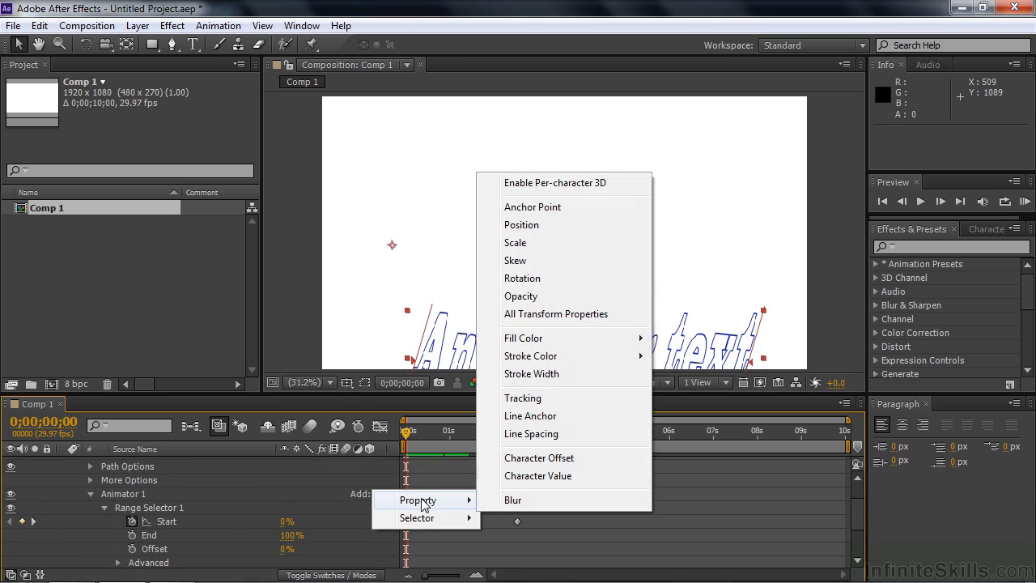
click(526, 299)
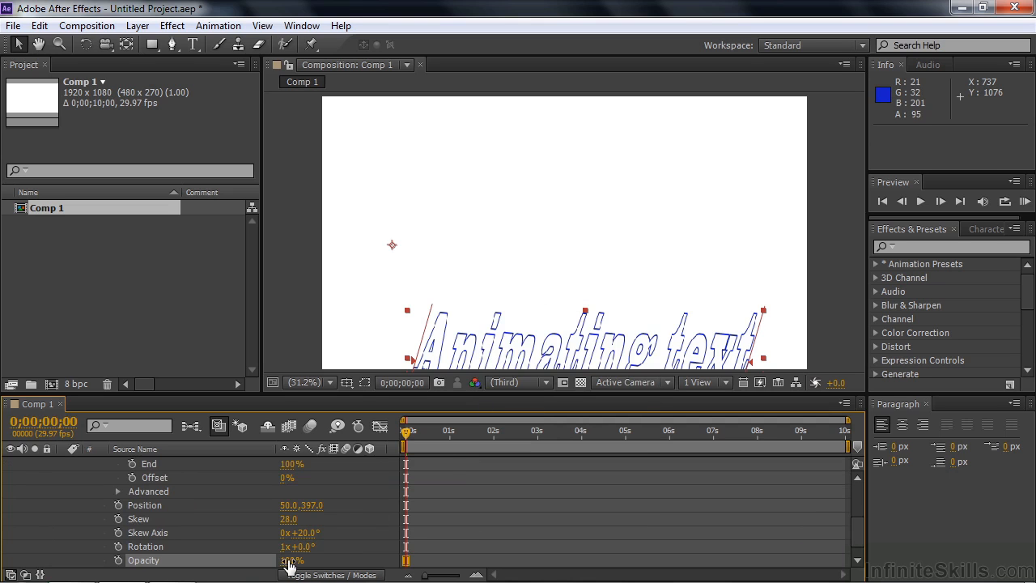
drag(289, 562, 248, 563)
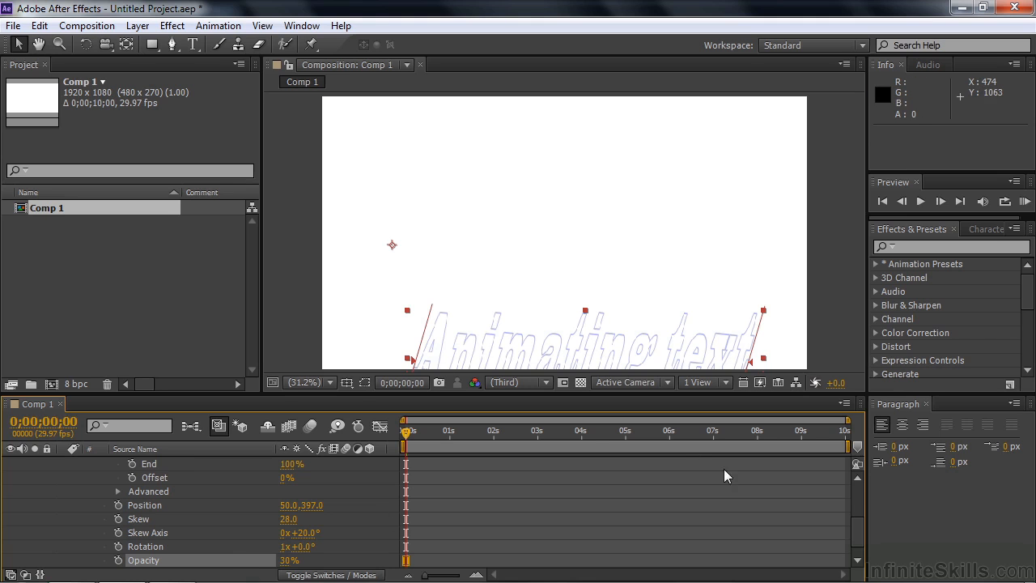
- Scrub through the fly-in to 0;00;02;27, just past Animator 1's last keyframe, and collapse Animator 1
drag(859, 530, 859, 518)
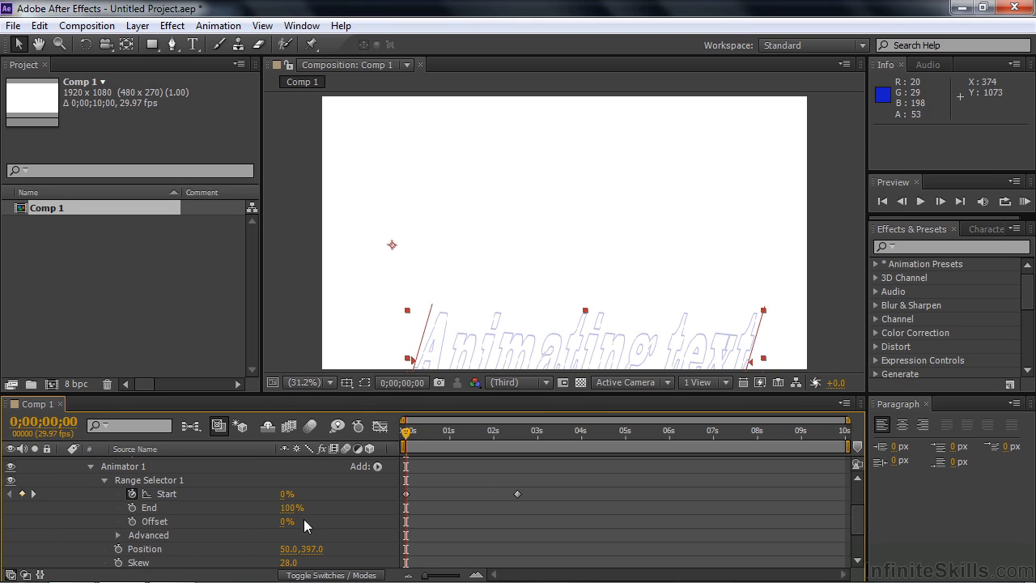
drag(408, 433, 532, 451)
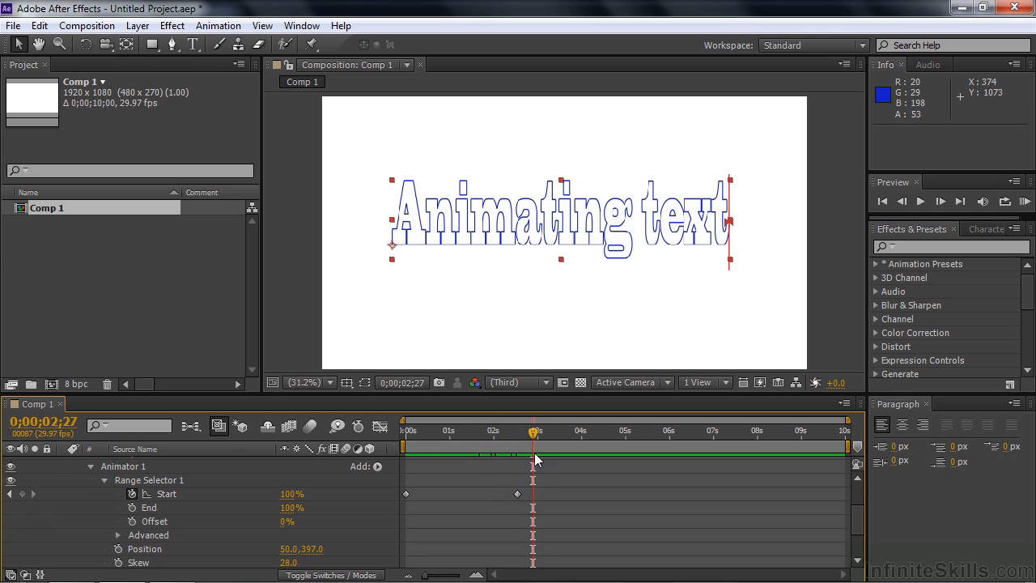
click(90, 465)
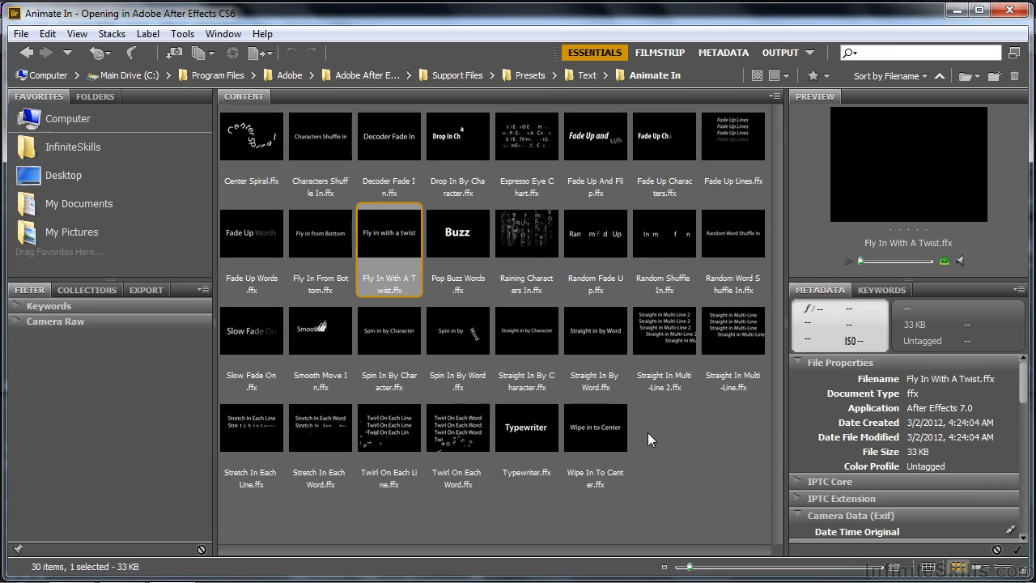
- Switch to Bridge, preview Sliding Color Flicker in the Text presets' Fill and Stroke folder, and apply it to the text layer
click(574, 73)
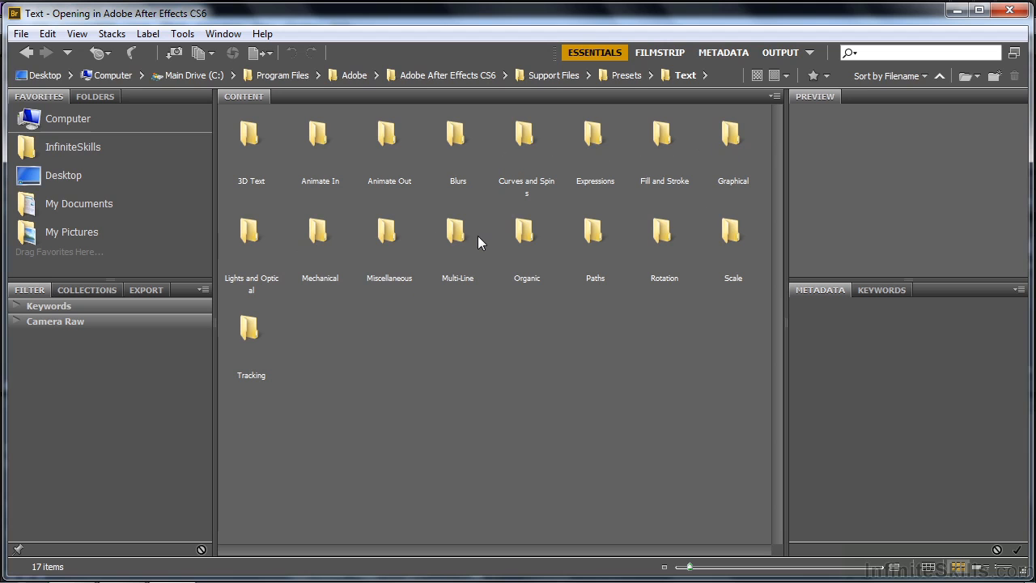
double_click(663, 134)
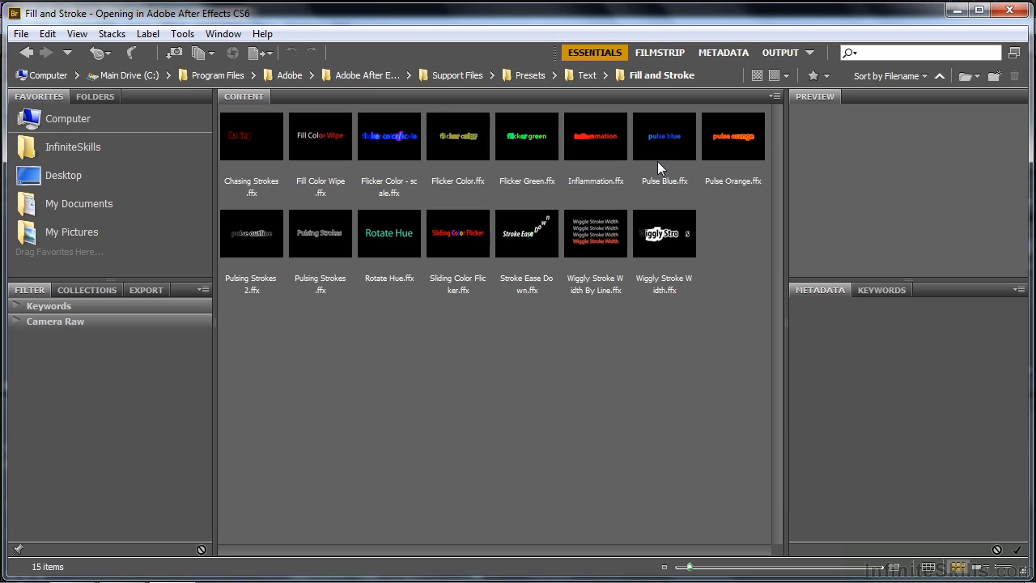
click(452, 241)
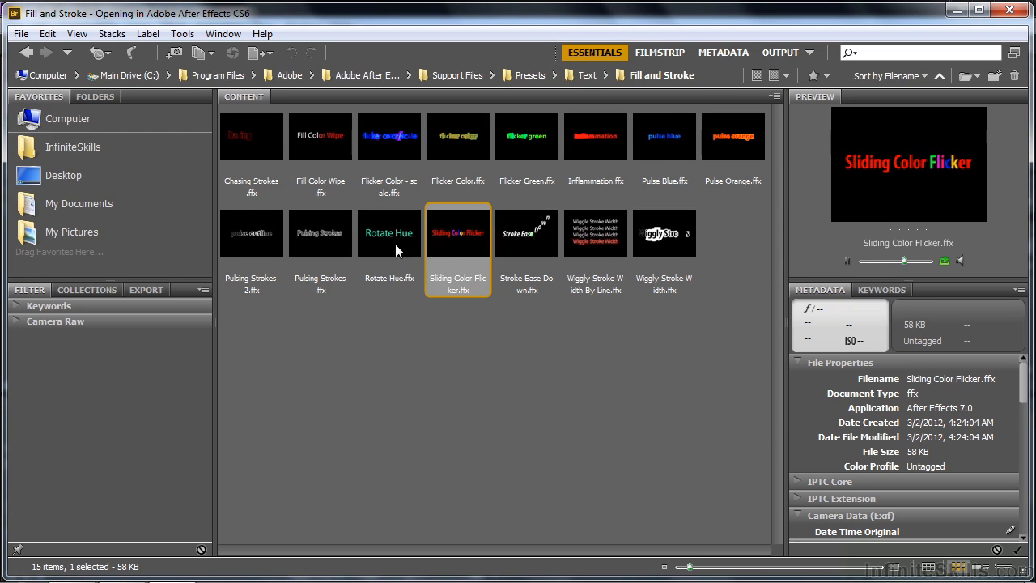
double_click(458, 235)
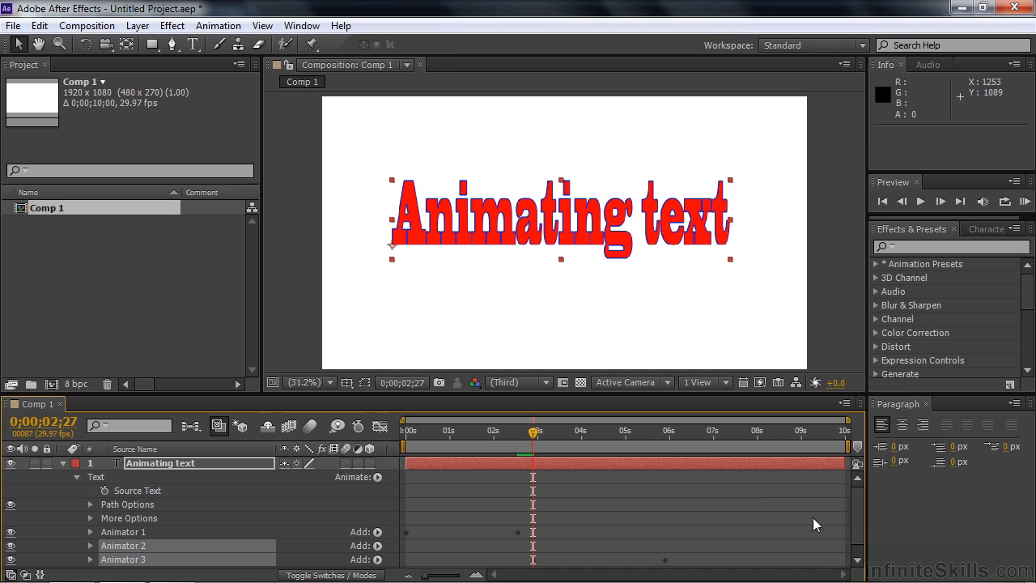
- Expand Animator 2 and Animator 3 to examine the properties the color preset added
scroll(855, 513, down, 2)
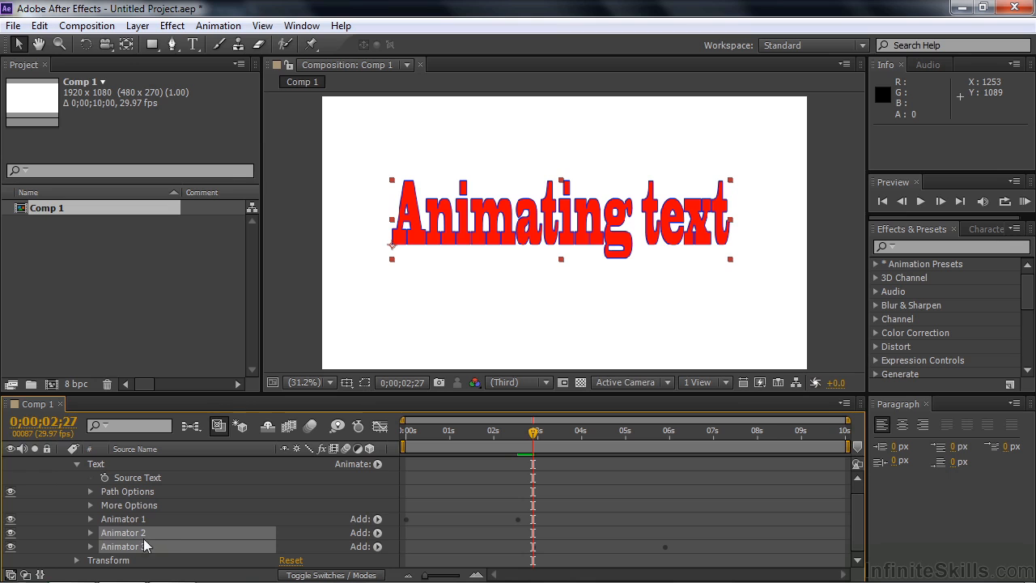
click(79, 532)
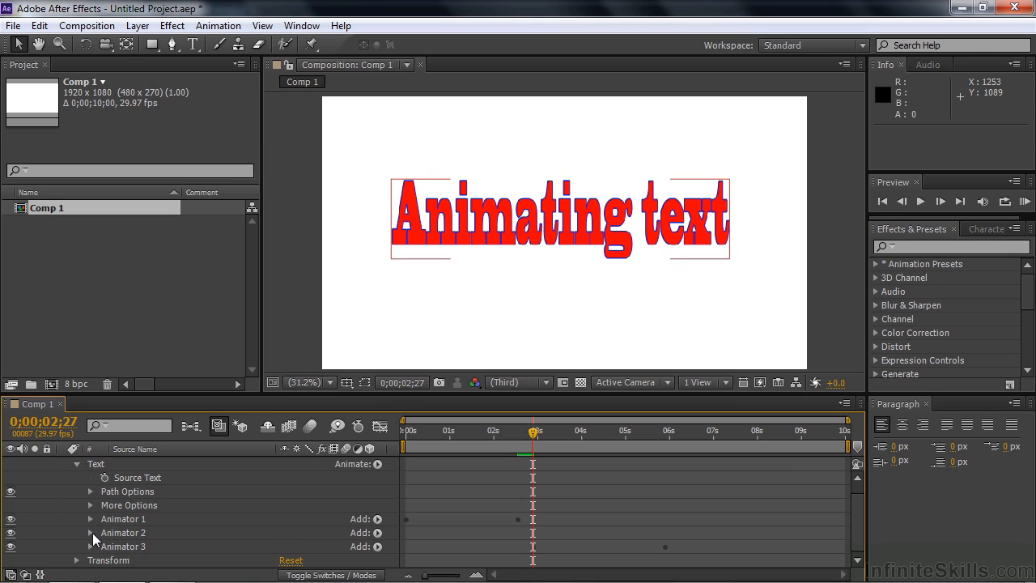
click(91, 532)
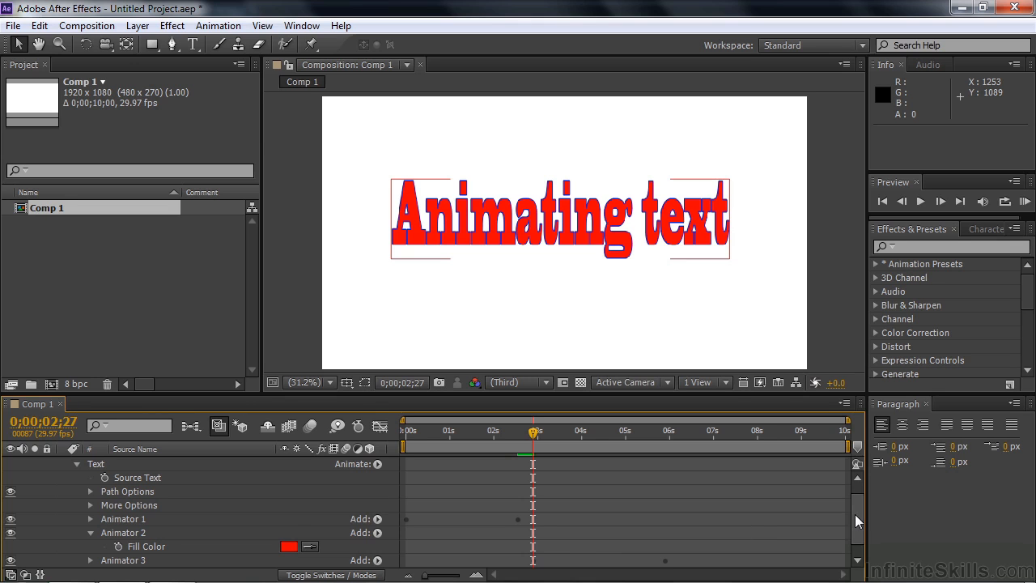
scroll(855, 514, down, 1)
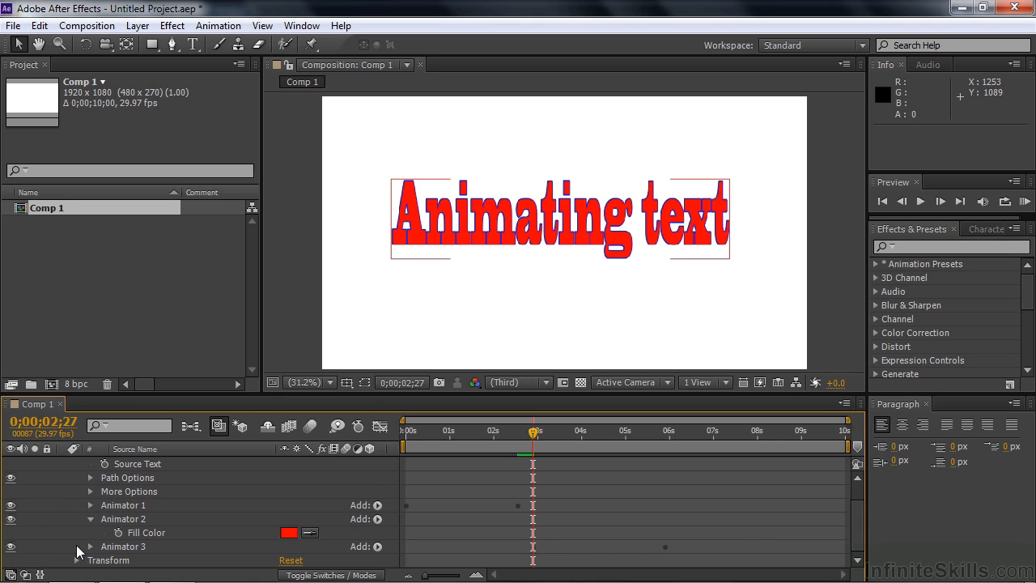
click(90, 546)
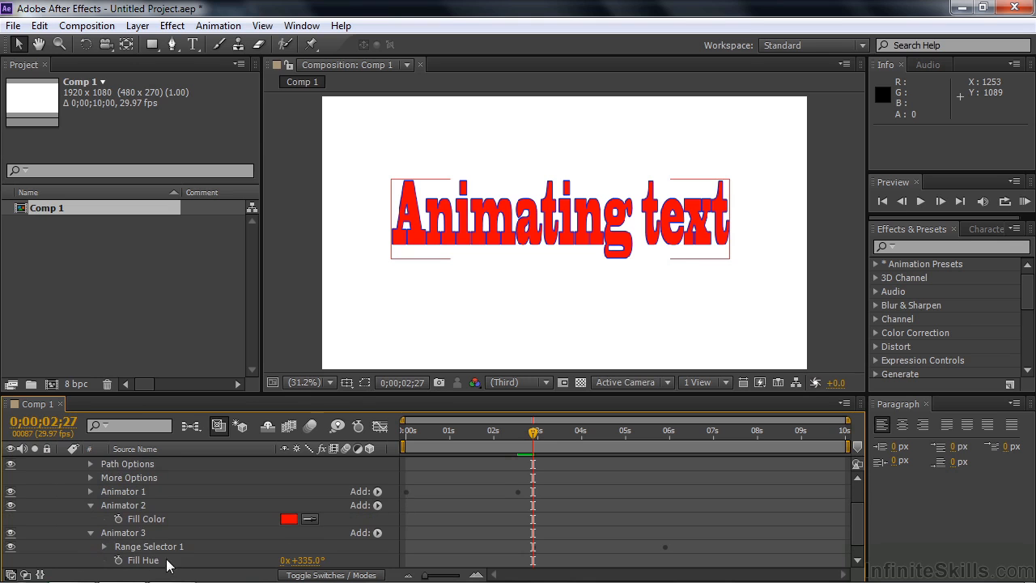
click(495, 534)
- Scrub through the color flicker and examine the keyframed Offset in Animator 3's Range Selector 1, closing Animator 3 when done
click(537, 432)
drag(540, 434, 539, 460)
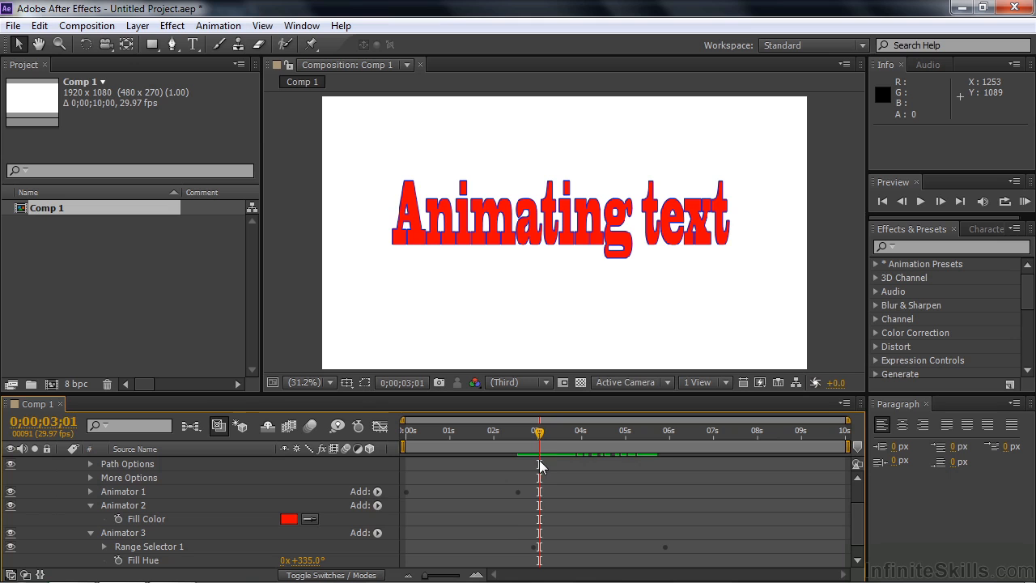
click(104, 546)
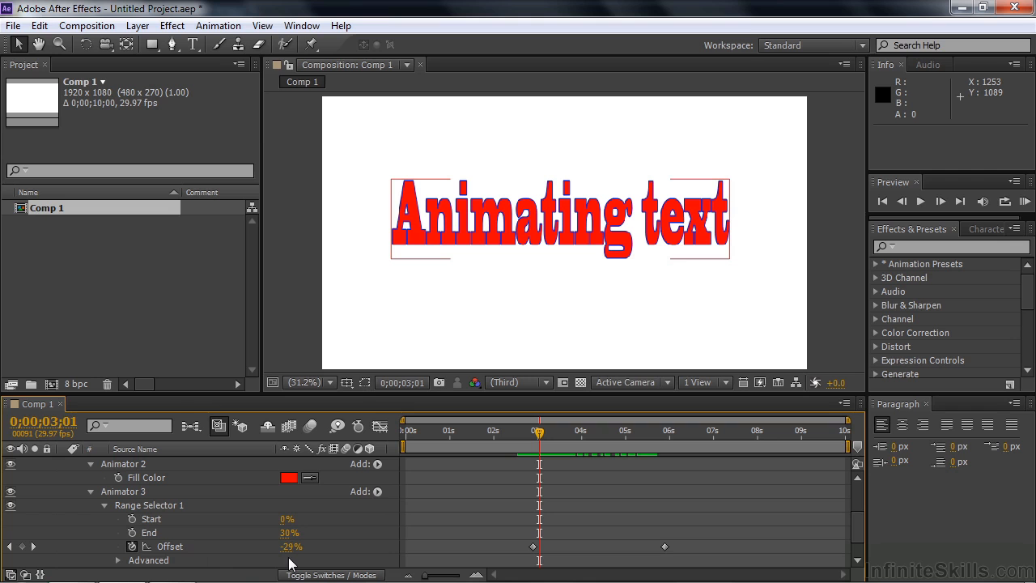
drag(539, 433, 580, 440)
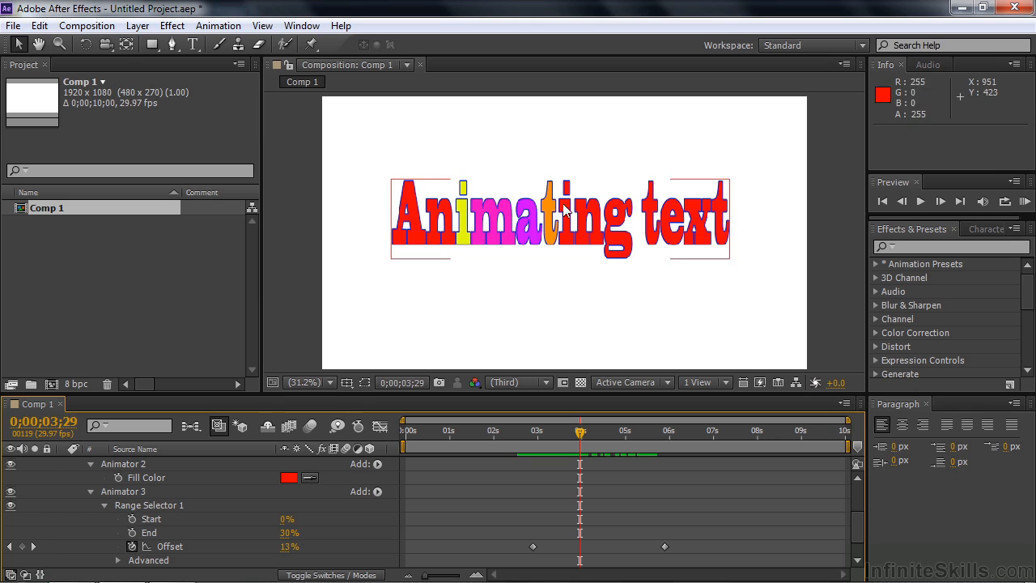
drag(580, 432, 529, 449)
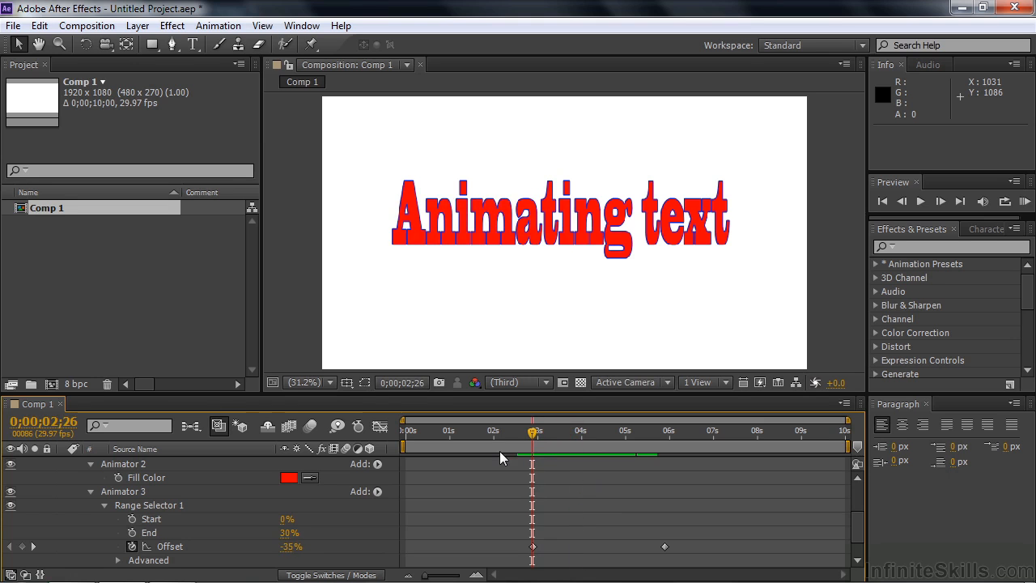
click(91, 491)
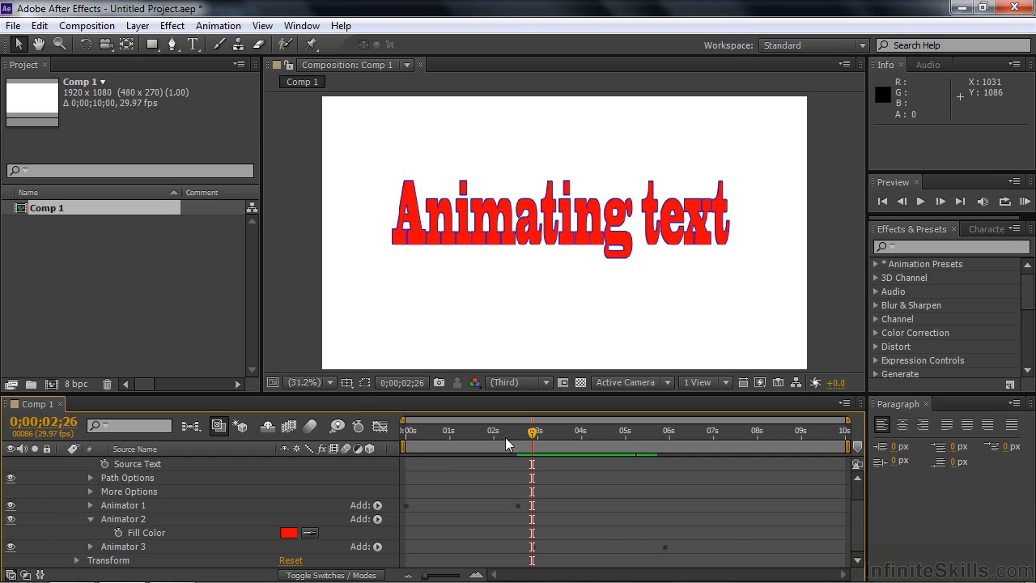
- Start keyframing Animator 2's Fill Color at 0;00;02;27, where the color flicker begins
mouse_move(534, 438)
mouse_down()
mouse_move(433, 445)
mouse_move(536, 450)
mouse_up()
drag(536, 446, 536, 455)
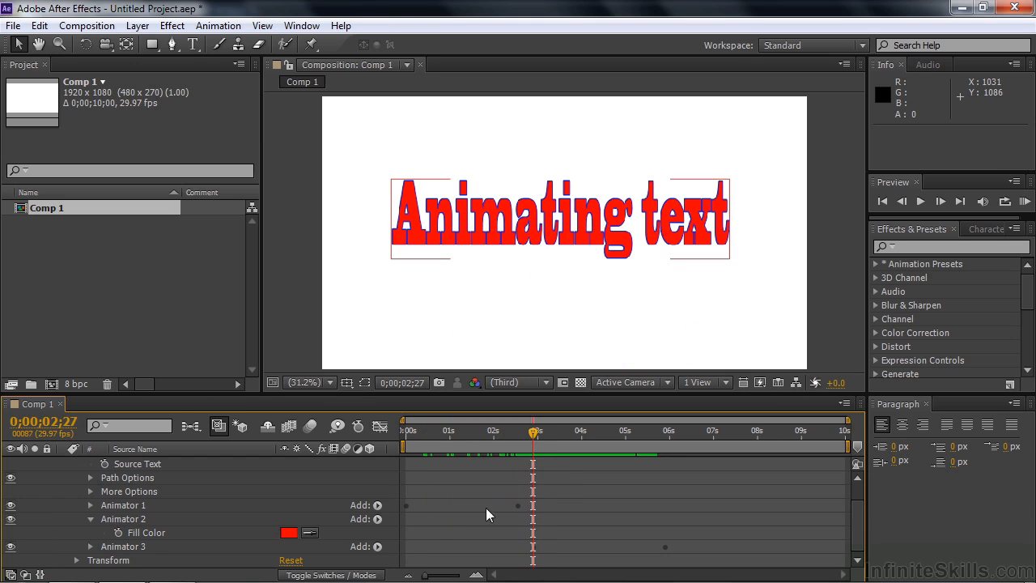
click(119, 534)
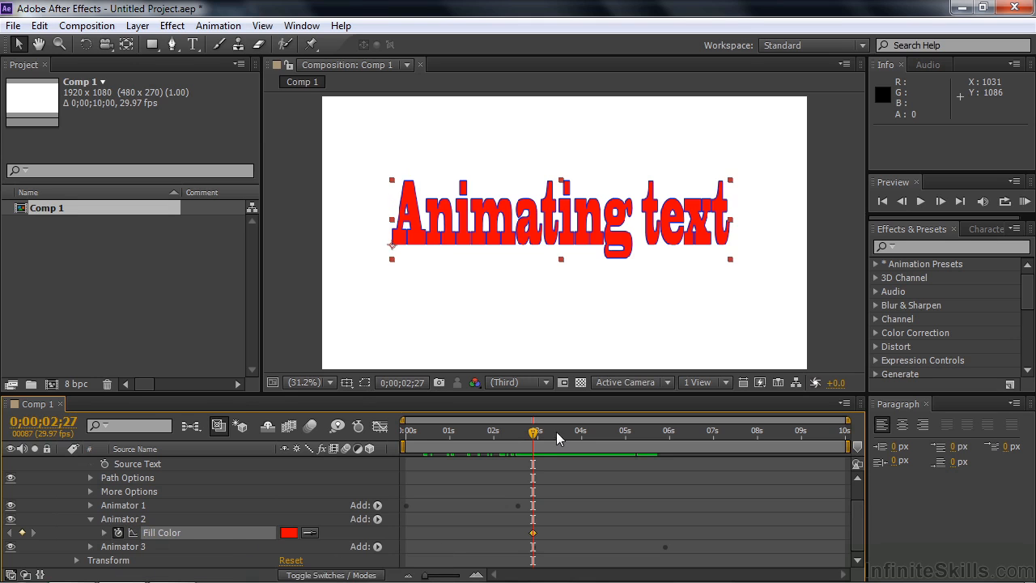
- Add a Fill Color keyframe at 0;00;05;28 and change the 0;00;02;27 keyframe to a hold keyframe
drag(532, 435, 668, 439)
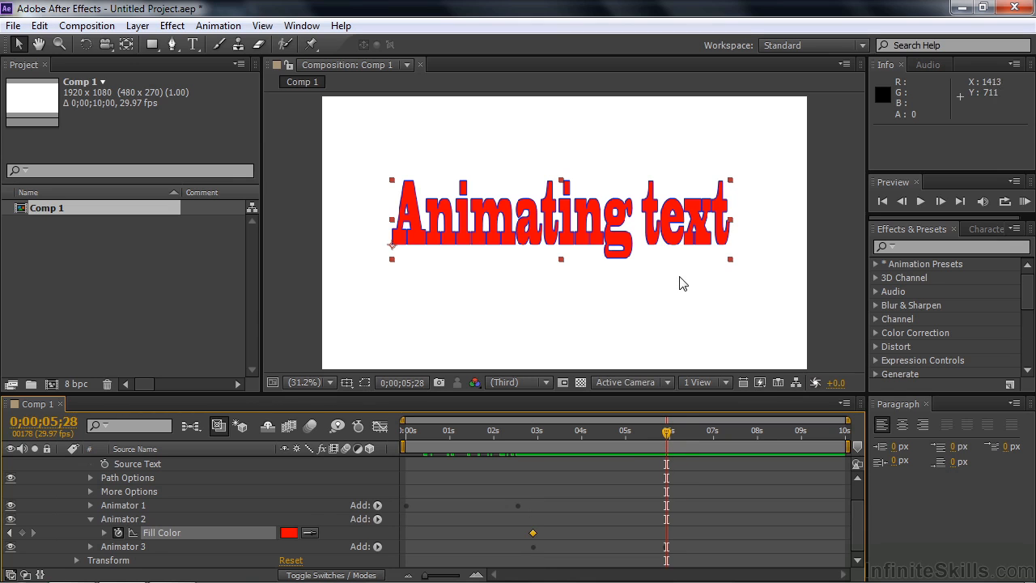
right_click(532, 532)
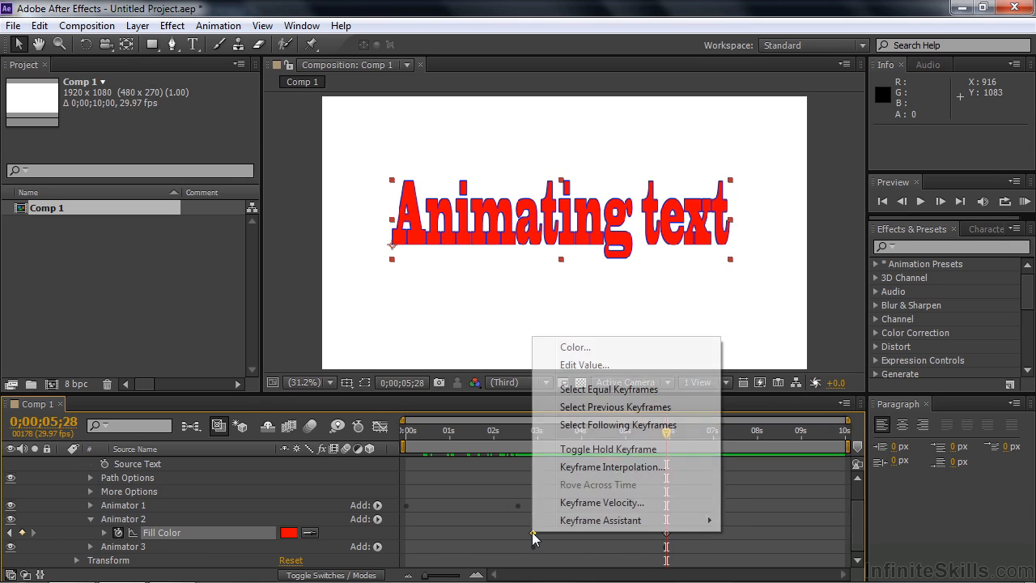
click(588, 449)
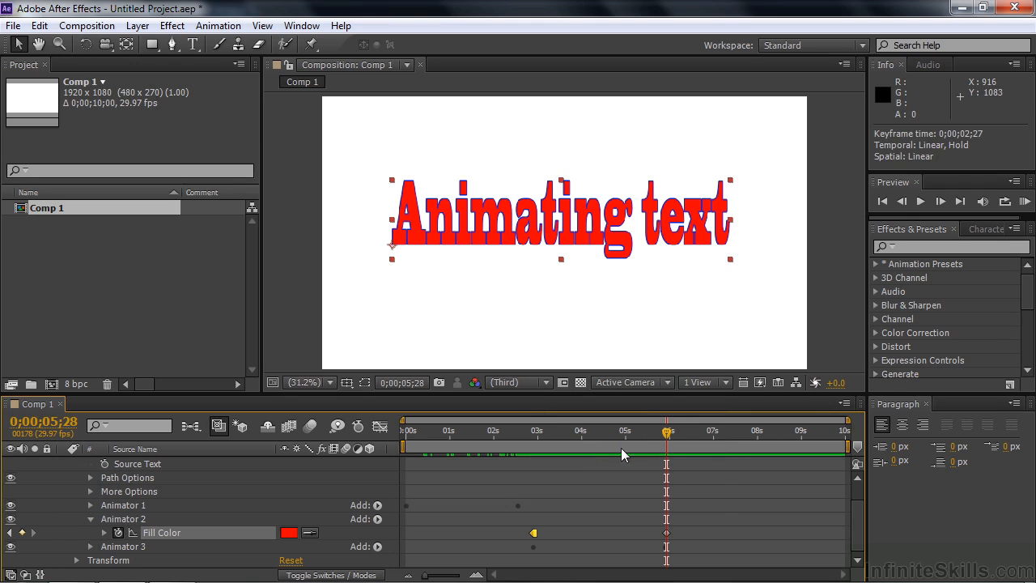
- Keyframe Animator 2's Fill Color at 0;00;02;22 by sampling its red swatch, and switch off Animator 2's visibility
drag(669, 433, 530, 441)
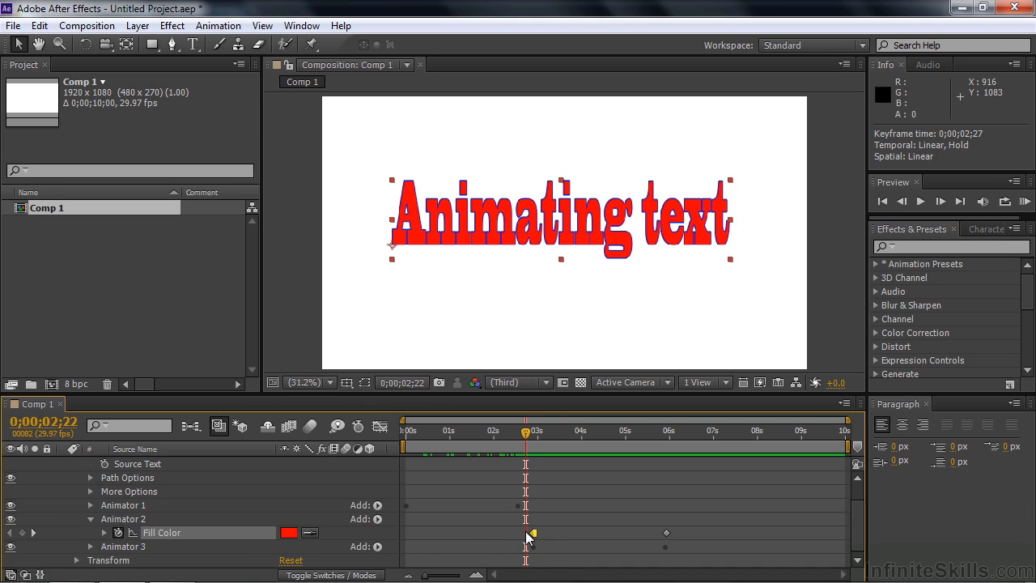
click(309, 533)
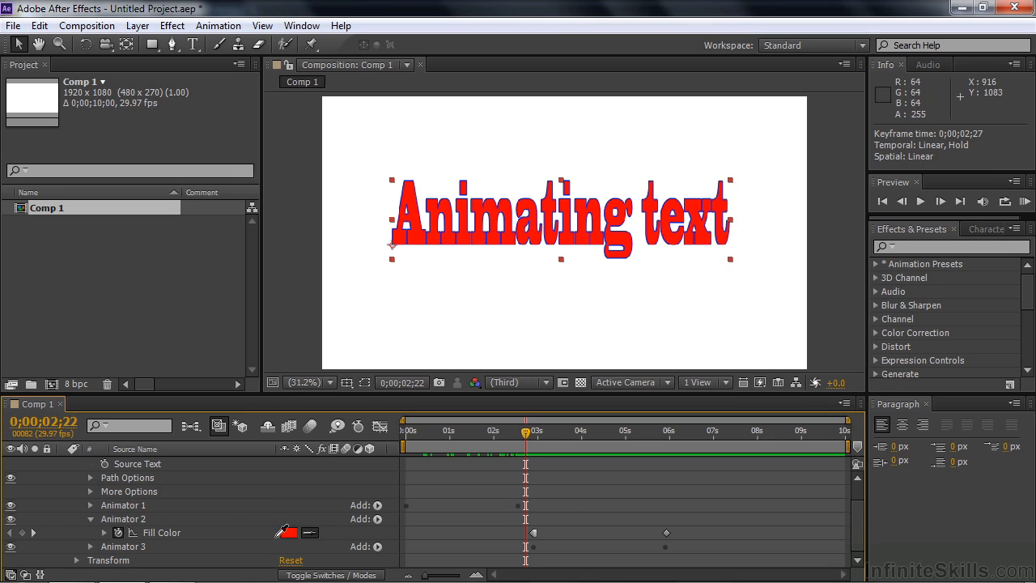
click(290, 532)
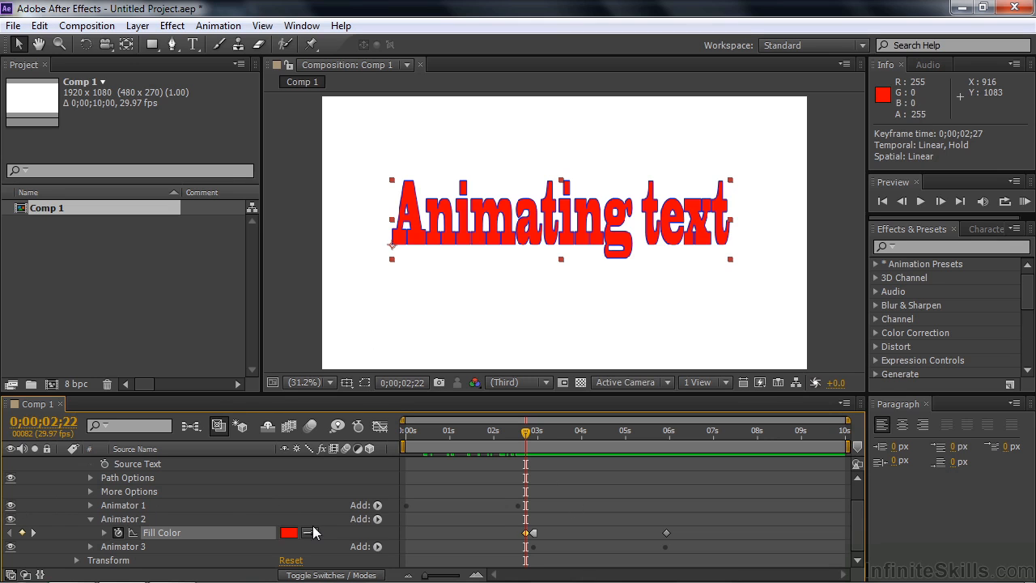
click(10, 519)
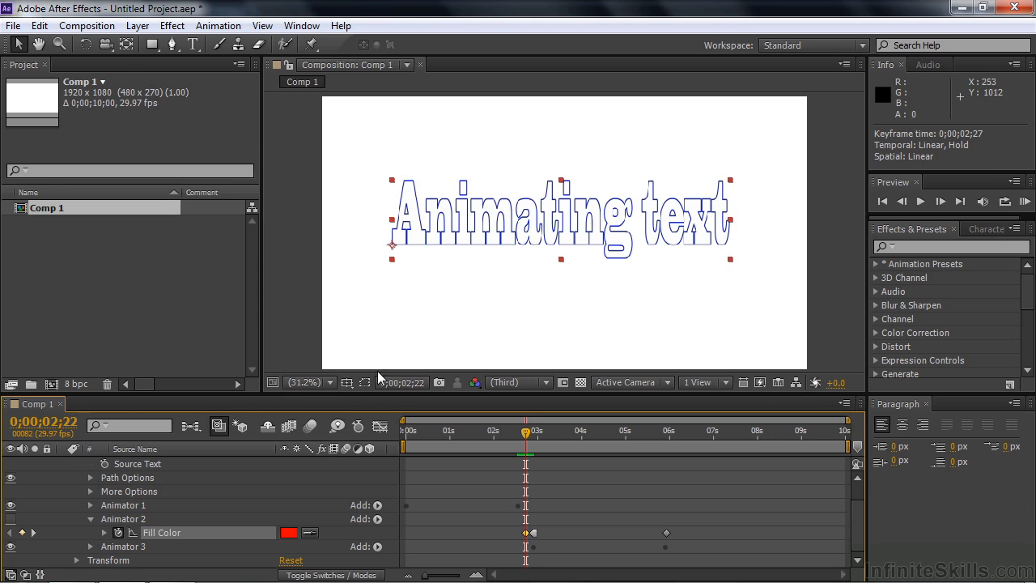
- Set Animator 2's Fill Color keyframe at 0;00;02;22 to the white sampled from the composition, and switch Animator 2's visibility back on
click(311, 533)
click(419, 237)
drag(522, 437, 524, 470)
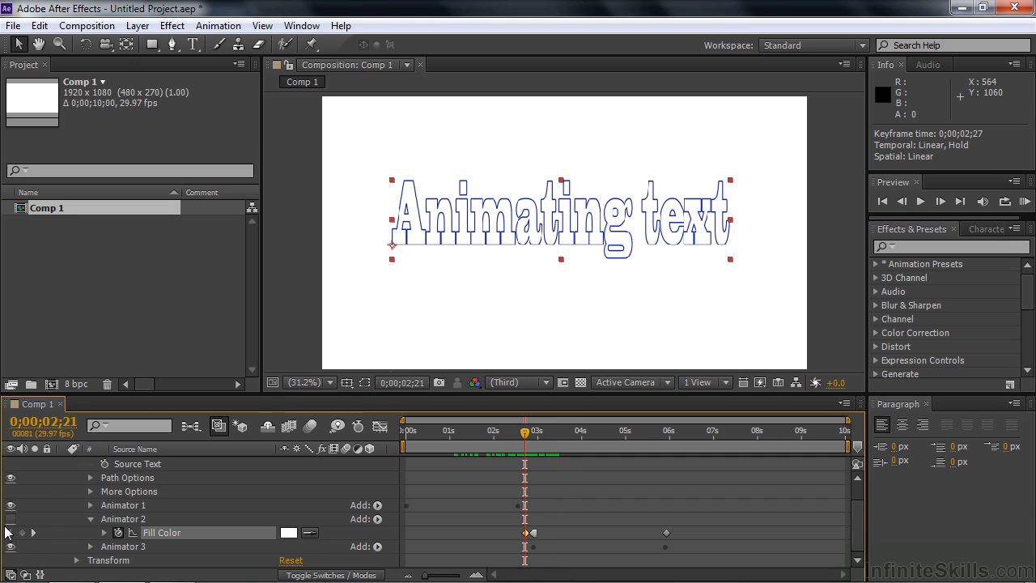
- Copy the white Fill Color keyframe at 0;00;02;22 to 0;00;06;02 and preview the color flicker from 0;00;02;13
drag(529, 432, 673, 447)
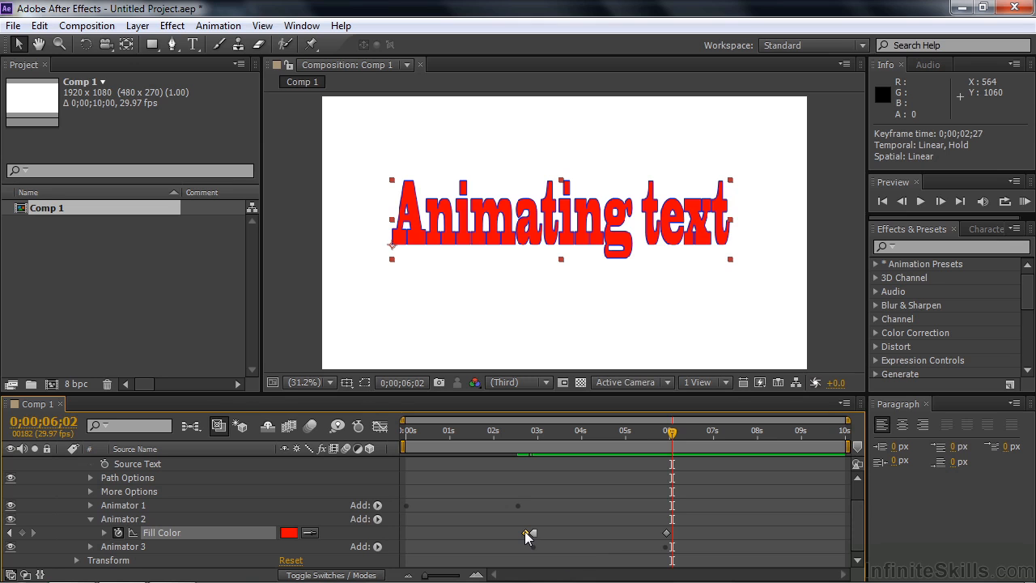
key(ctrl+c)
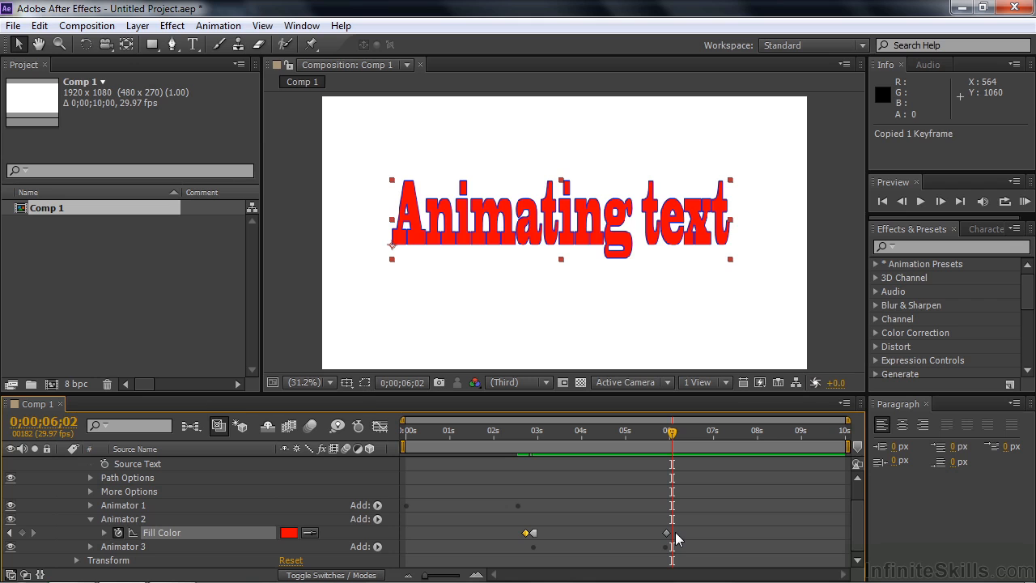
key(ctrl+v)
drag(673, 437, 510, 463)
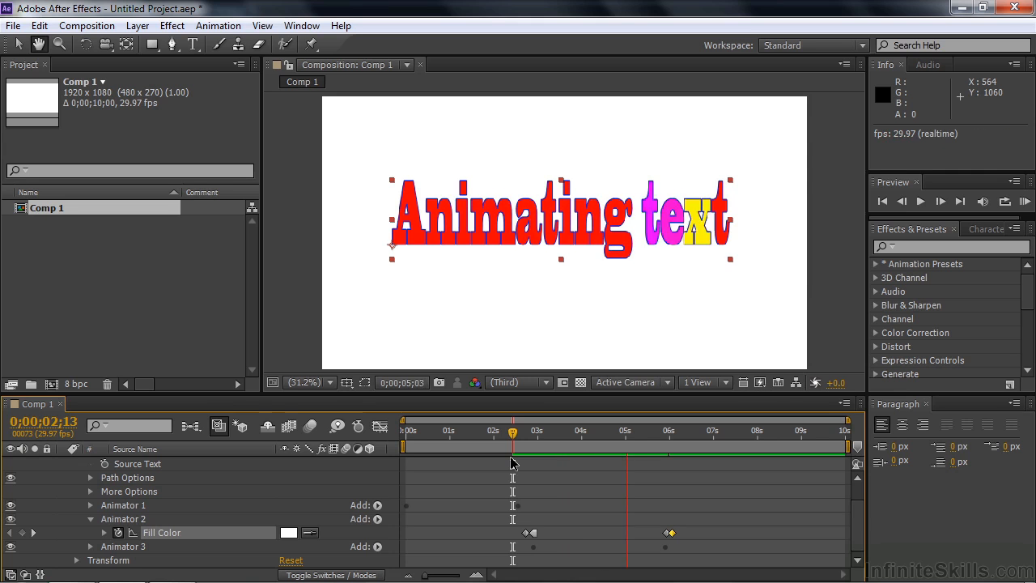
key(space)
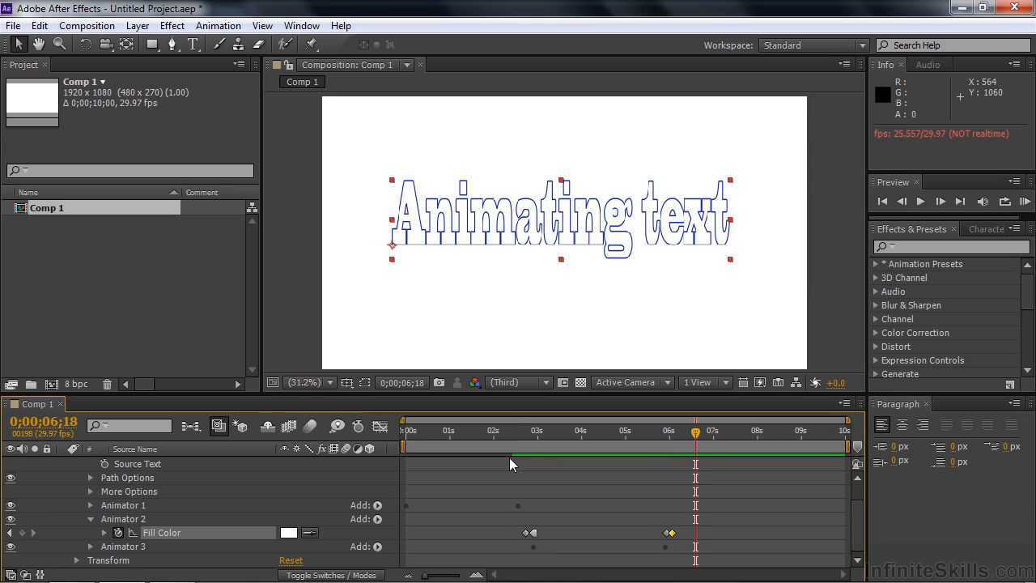
- Collapse Animator 2 and the Animating text layer's properties, keeping the layer selected at 0;00;06;18
click(90, 518)
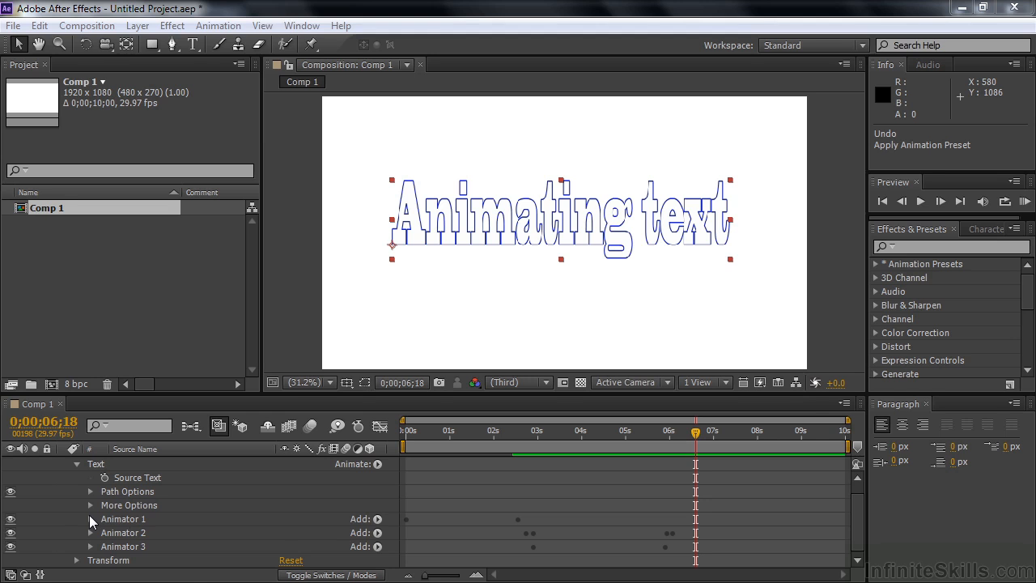
scroll(852, 532, up, 1)
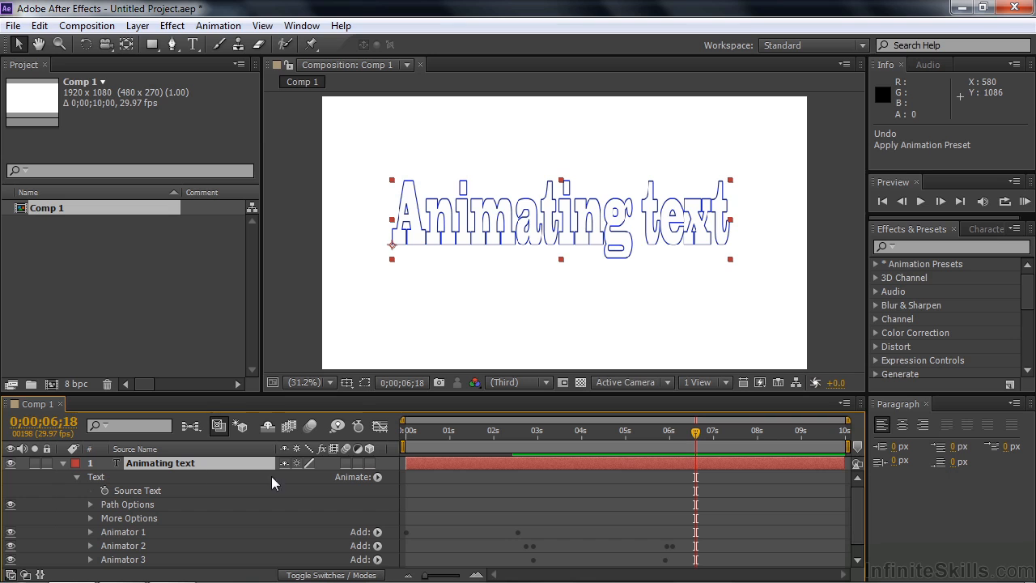
click(62, 462)
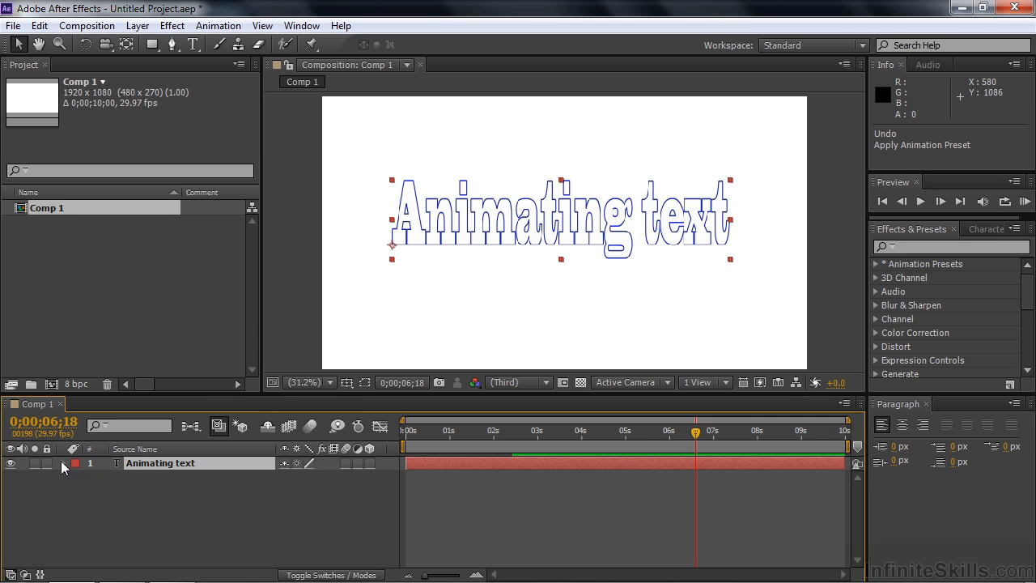
click(146, 466)
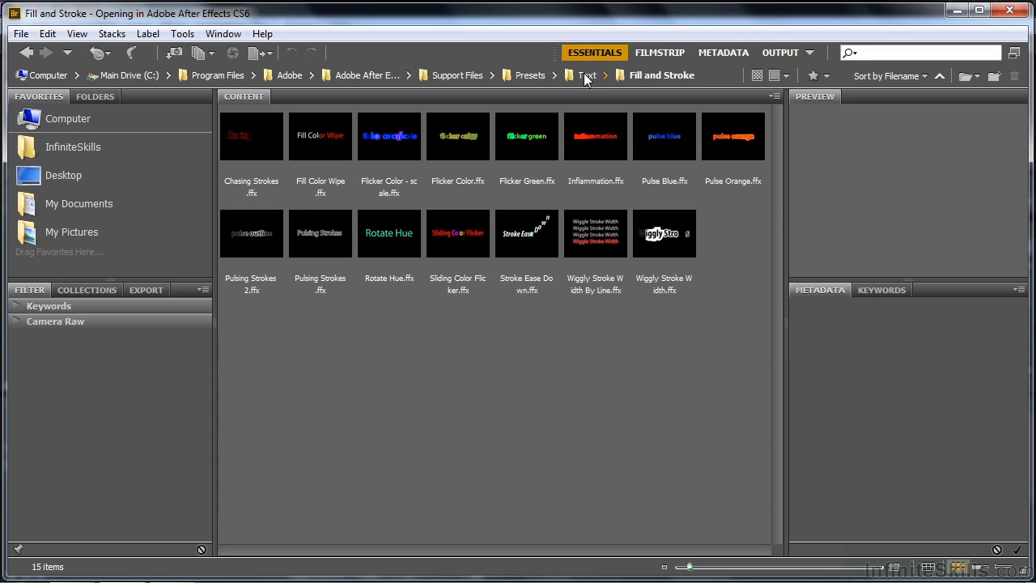
- In Bridge, compare Random Fly Off and Random Fly Off 2 in the Text presets' Animate Out folder, and apply Random Fly Off to the layer
click(586, 75)
double_click(385, 134)
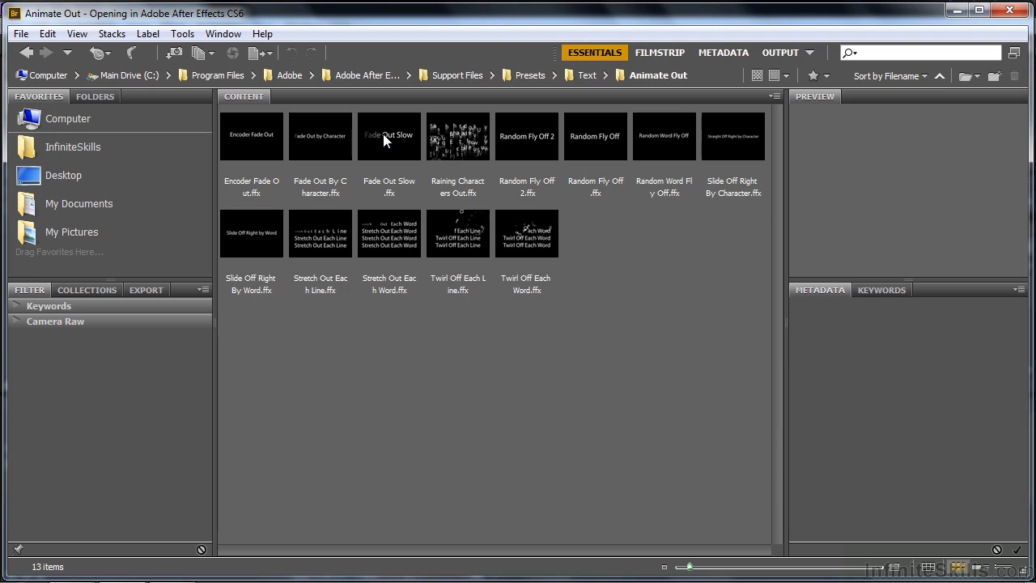
click(590, 135)
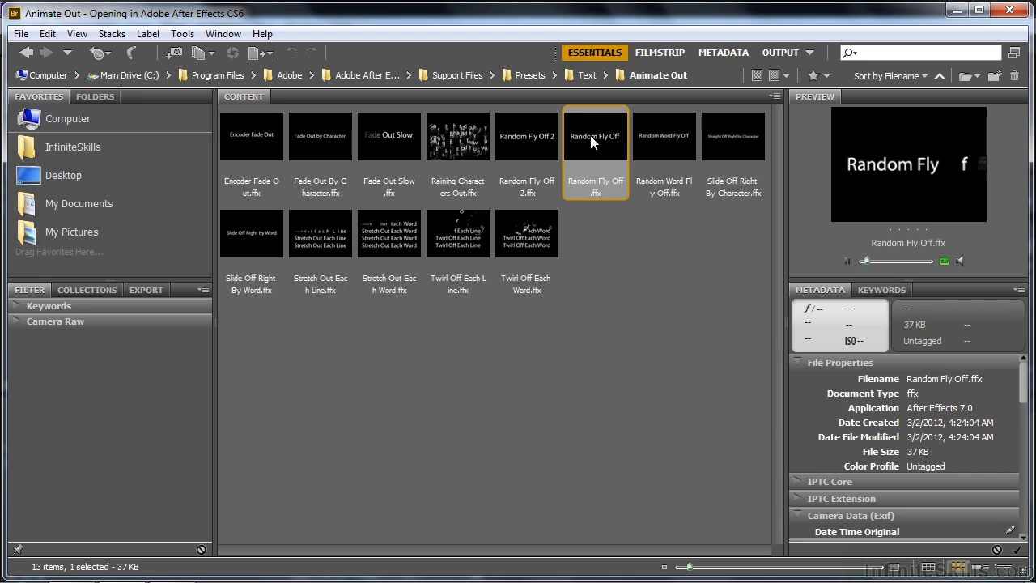
click(535, 133)
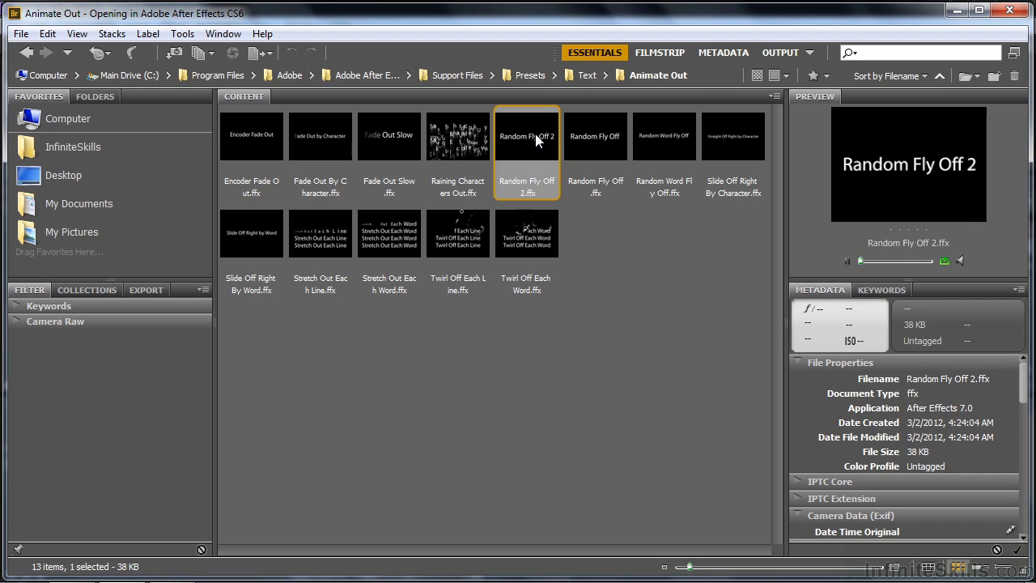
click(597, 142)
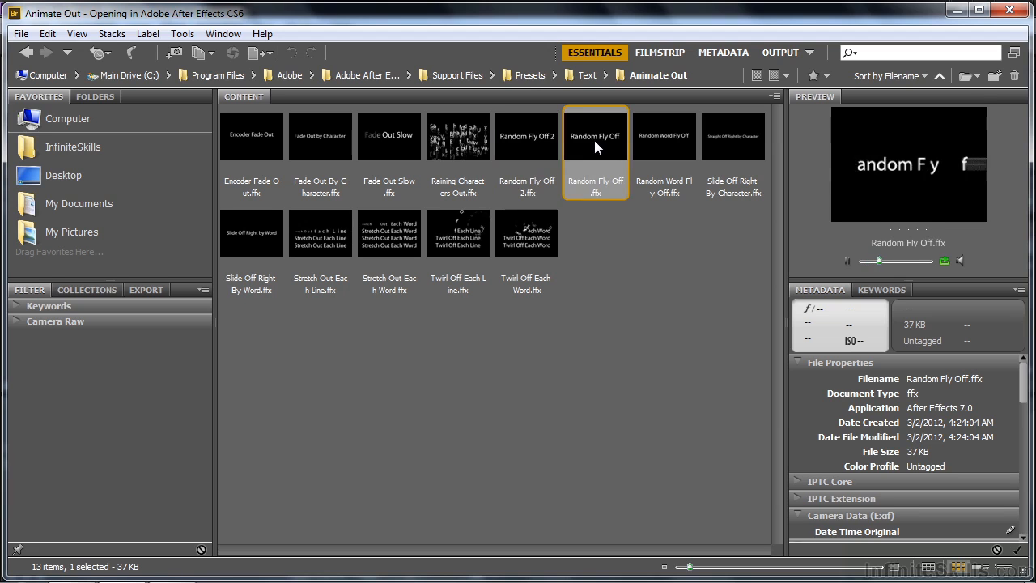
double_click(601, 133)
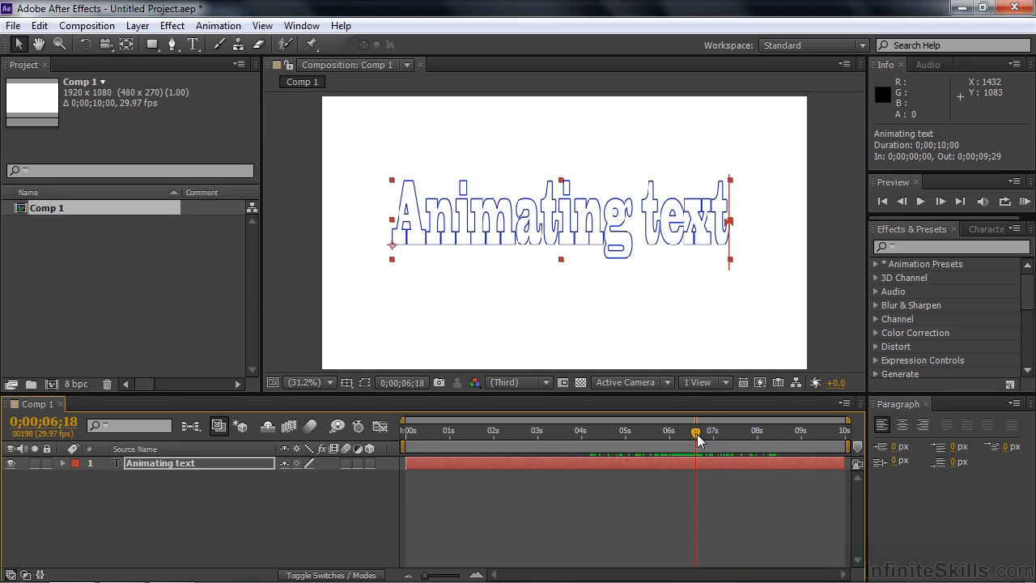
- Expand Animator 4's Range Selector 1 and scrub to 0;00;09;04 to examine how the keyframed Start moves the letters off
click(63, 462)
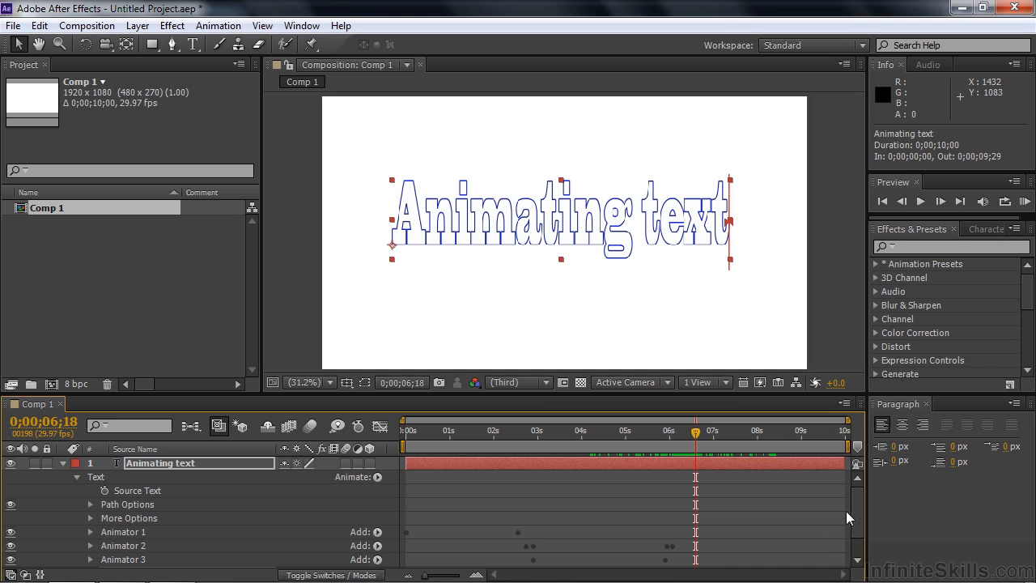
scroll(850, 518, down, 2)
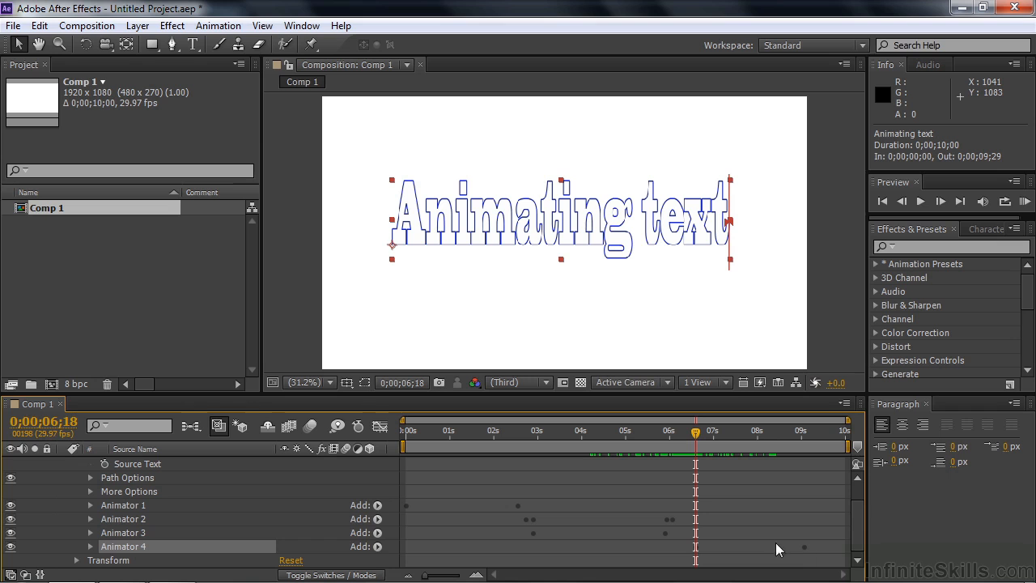
click(90, 547)
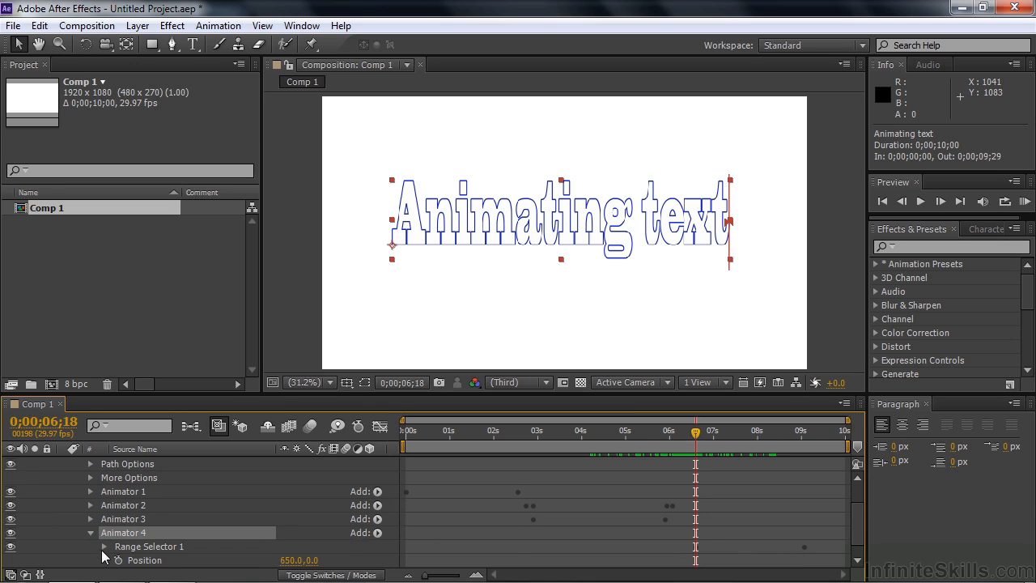
click(104, 546)
drag(857, 523, 857, 530)
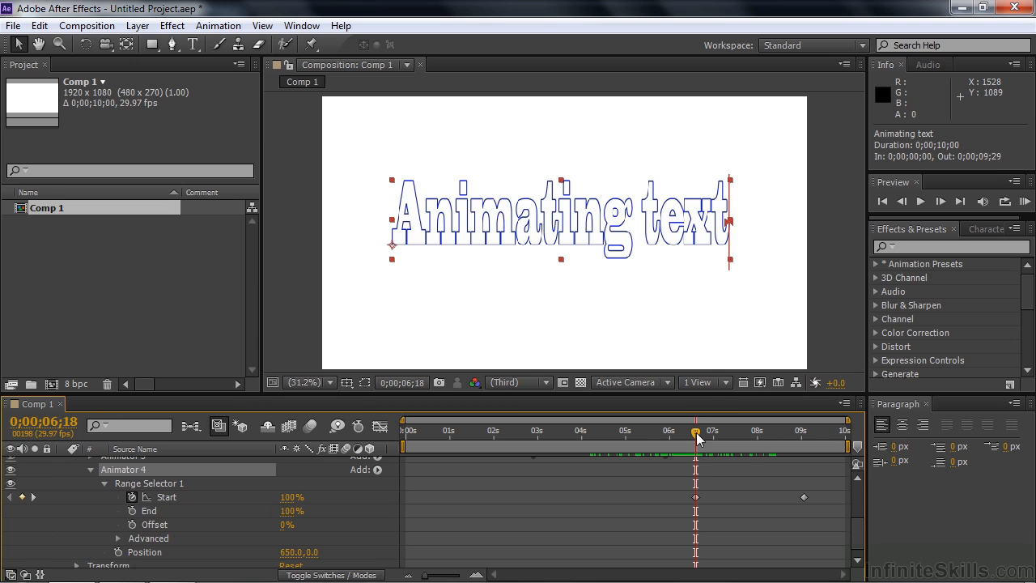
drag(696, 432, 704, 432)
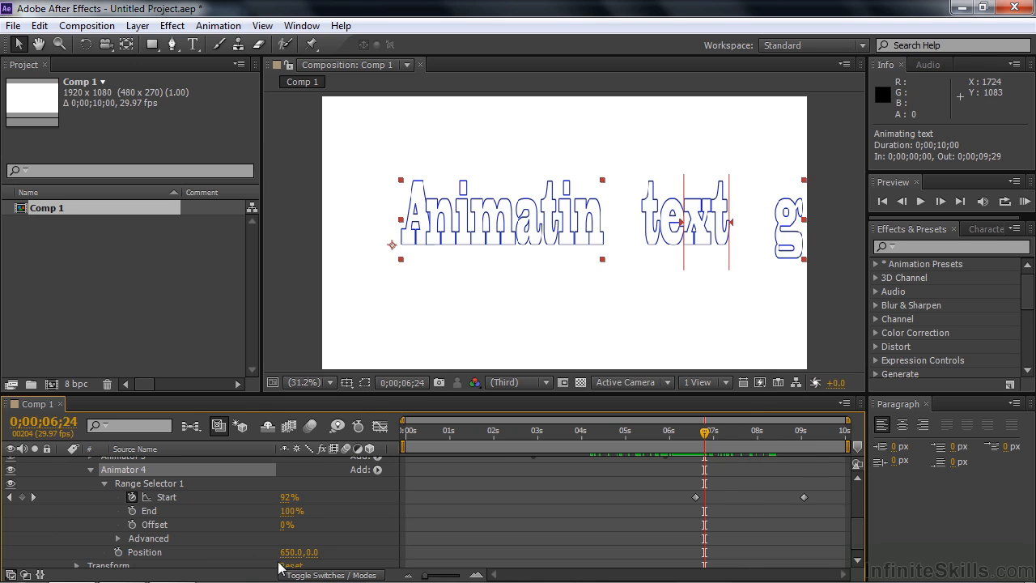
drag(705, 433, 807, 439)
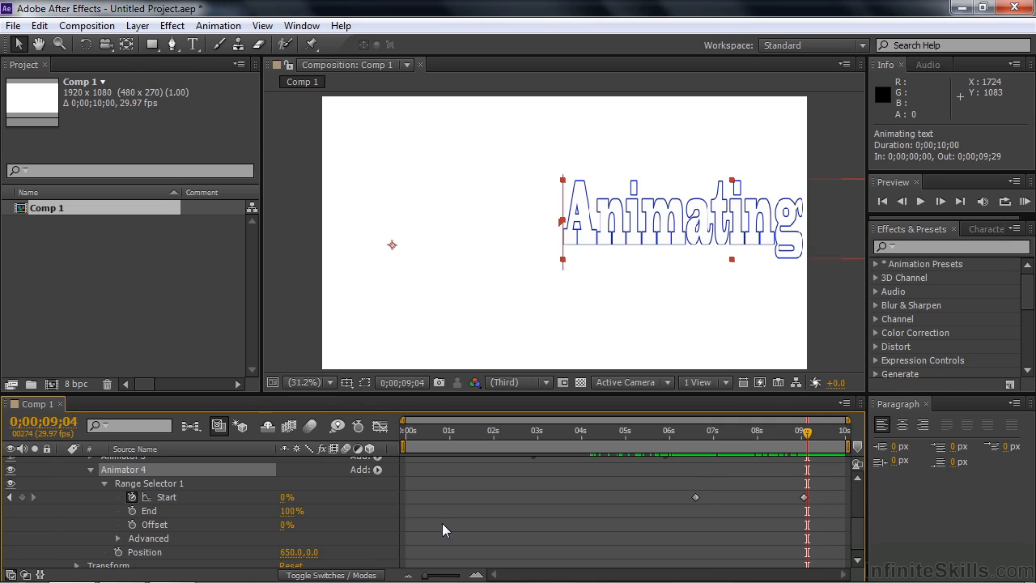
- Set Animator 4's Position to 1610.0, 0.0 and scrub back through the fly-off to its start at 0;00;06;18
drag(288, 557, 372, 560)
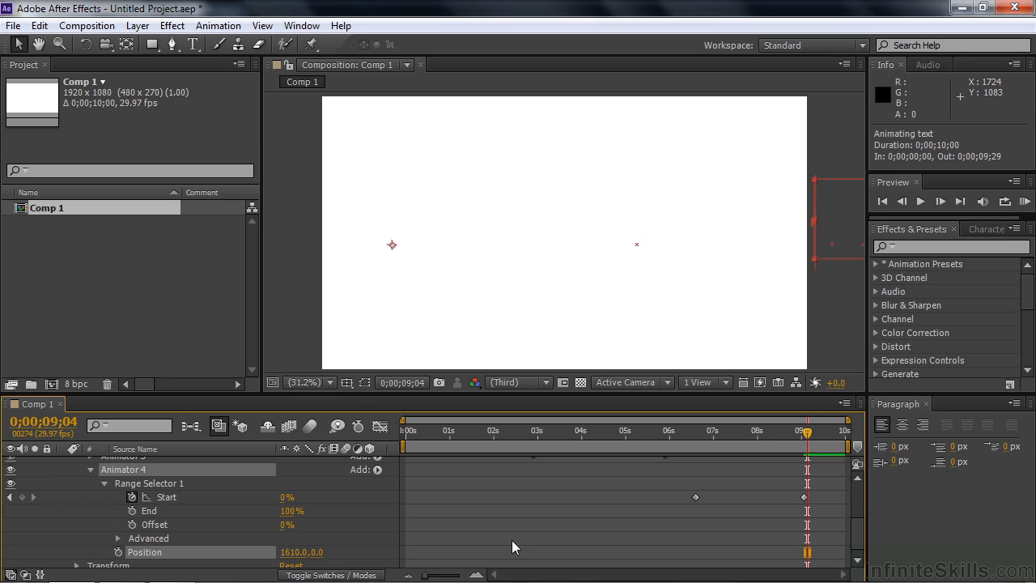
drag(806, 433, 689, 452)
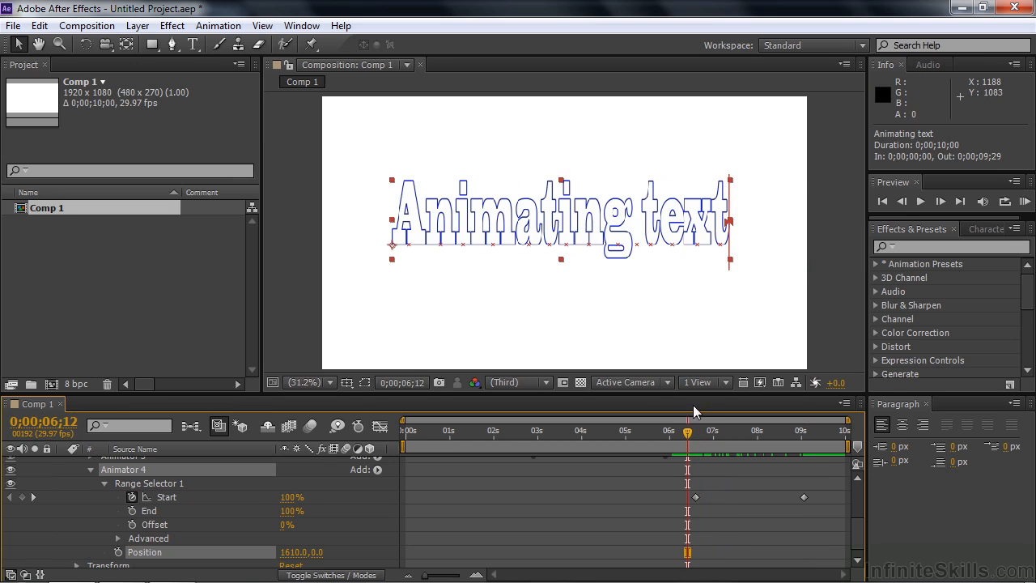
drag(688, 443, 695, 443)
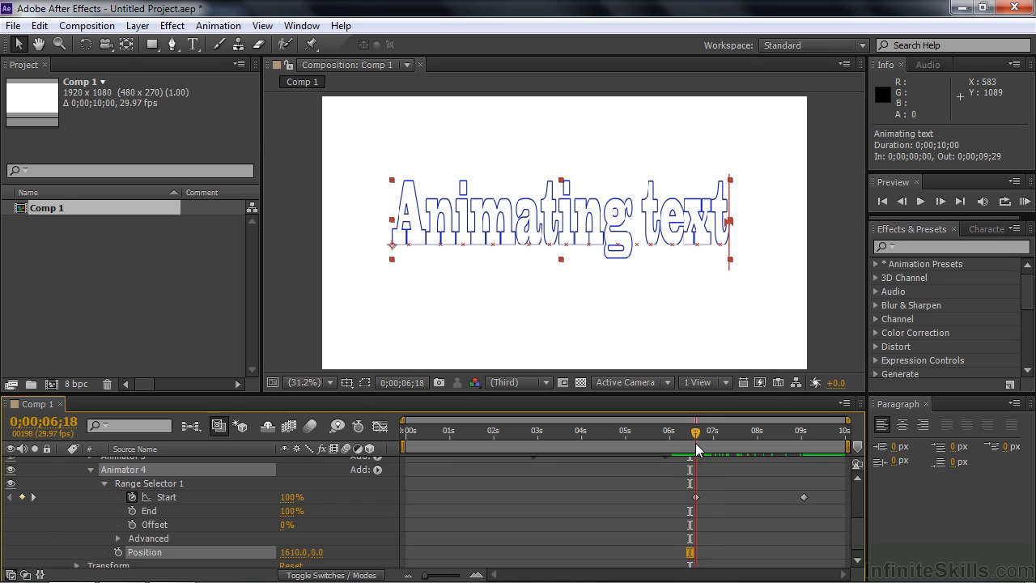
- Test the fly-off with Randomize Order switched off in Range Selector 1's Advanced options, and switch it back on
click(118, 539)
scroll(231, 522, down, 3)
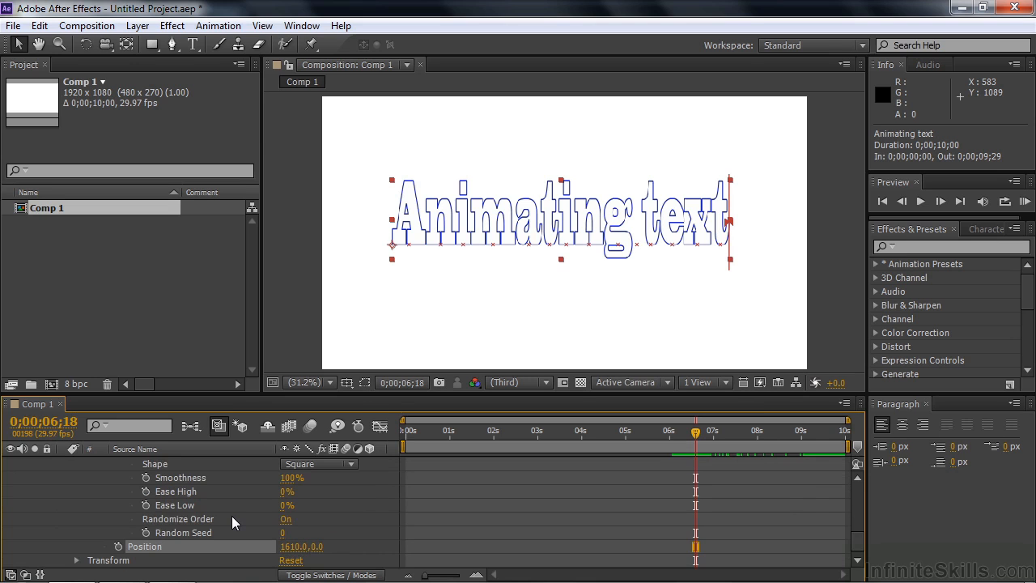
click(283, 519)
drag(695, 435, 671, 435)
click(286, 532)
- Preview the fly-off from 0;00;06;02 and play the whole text animation from 0;00;00;00
key(space)
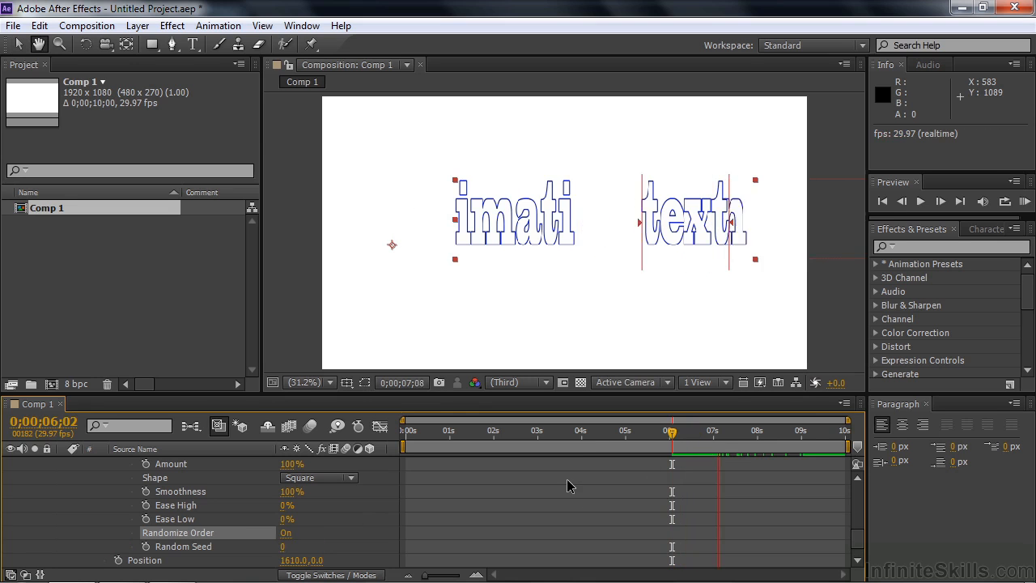
key(space)
drag(745, 433, 369, 443)
key(space)
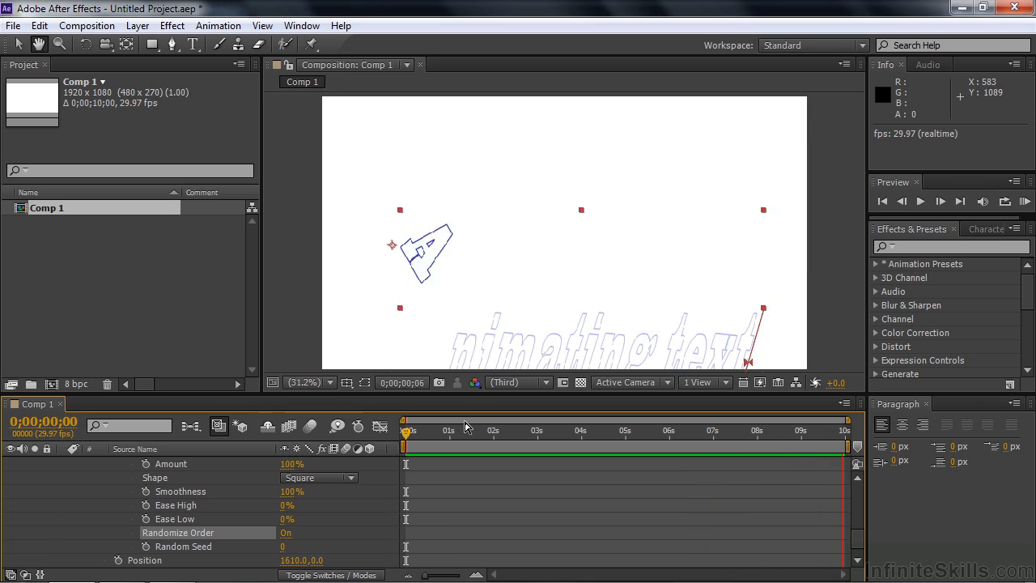
key(space)
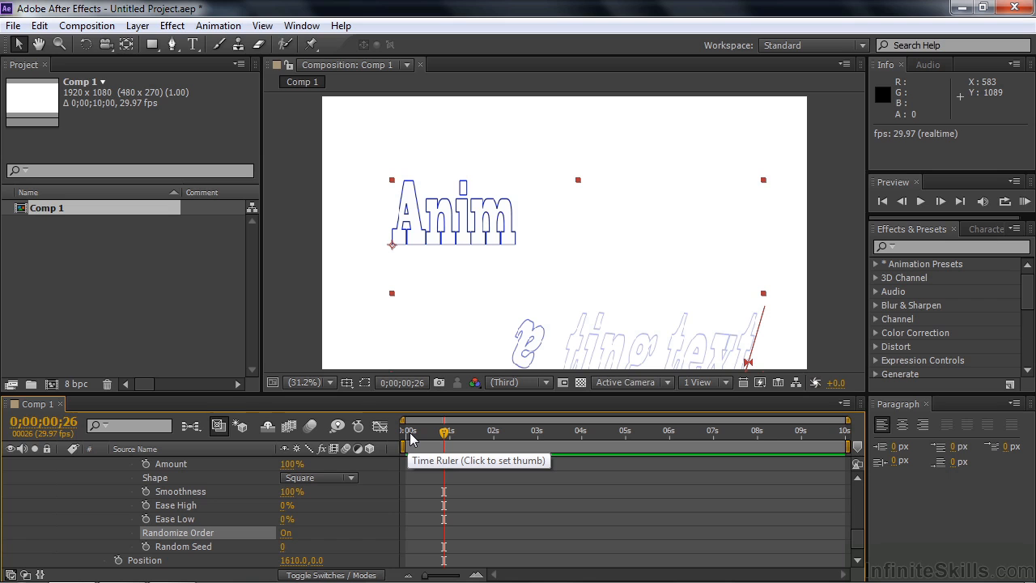